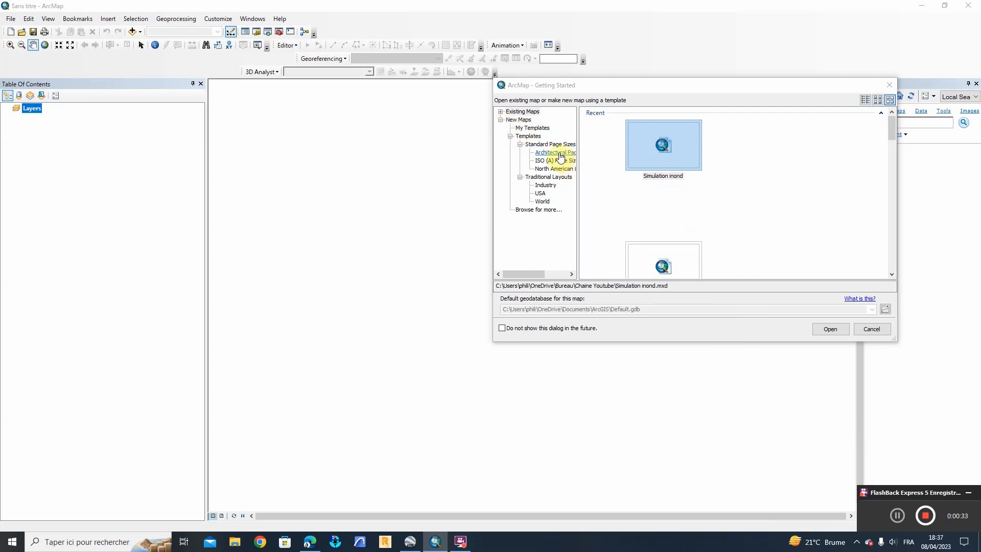
# Create a new map from the Blank Map template
pyautogui.doubleClick(510, 121)
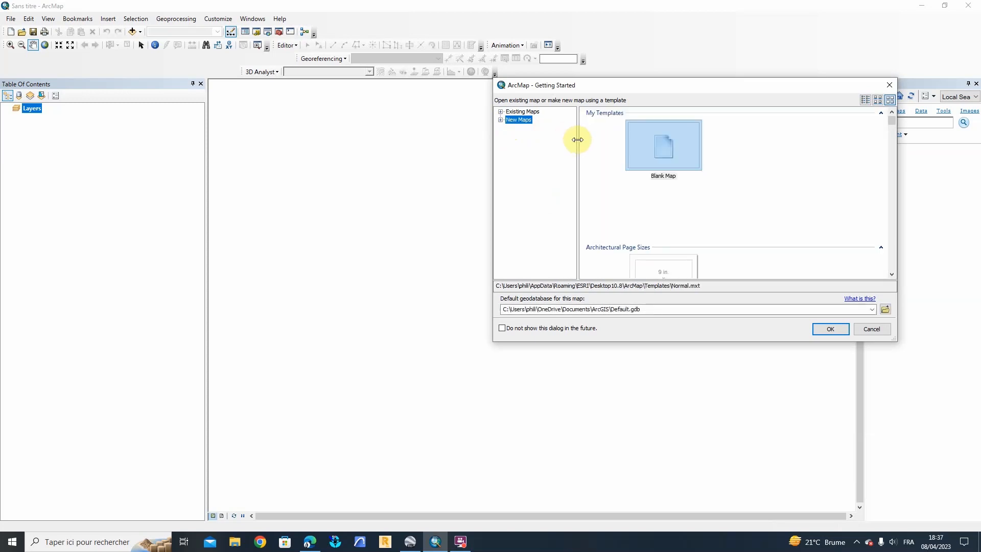
pyautogui.click(638, 142)
pyautogui.click(843, 330)
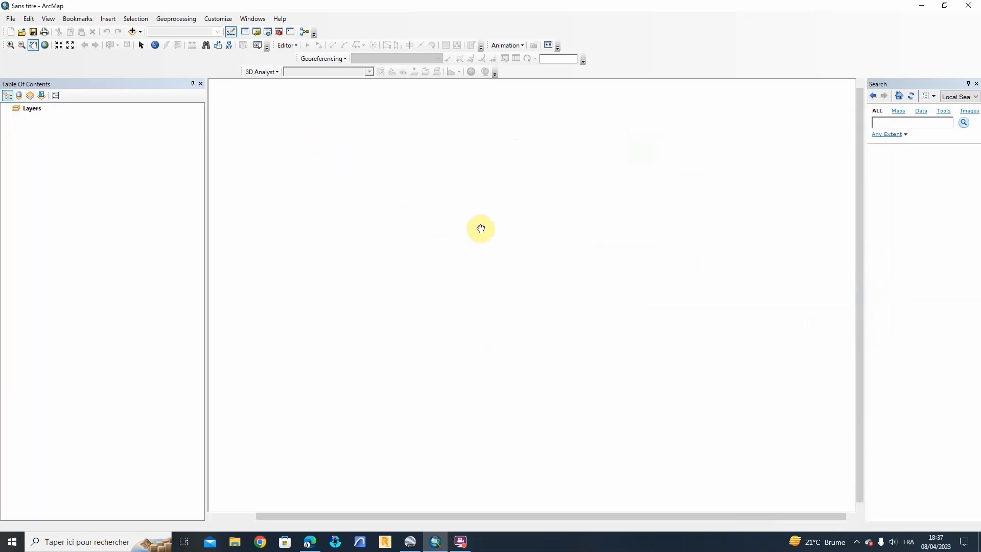
# Begin adding data and open the browser for connecting to a new folder
pyautogui.click(132, 32)
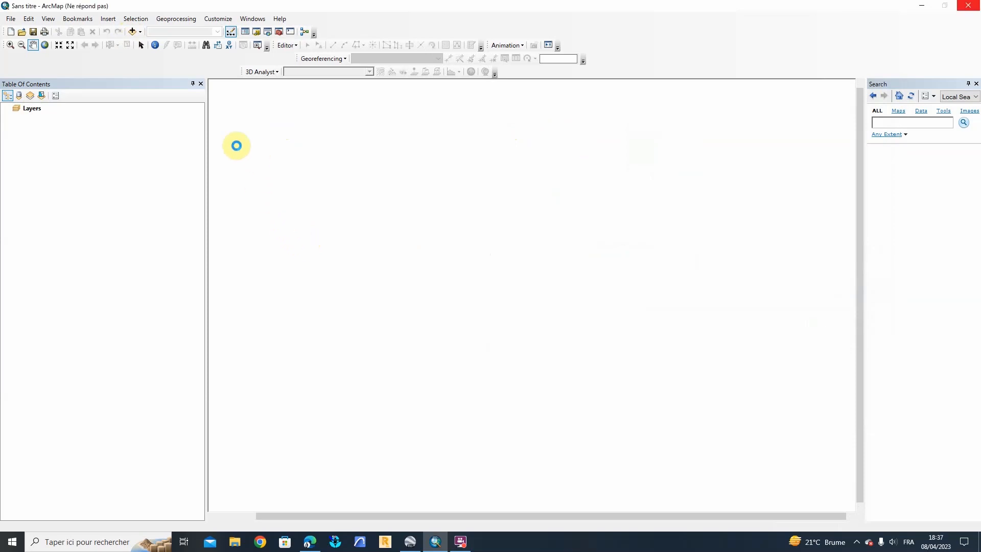
pyautogui.click(132, 31)
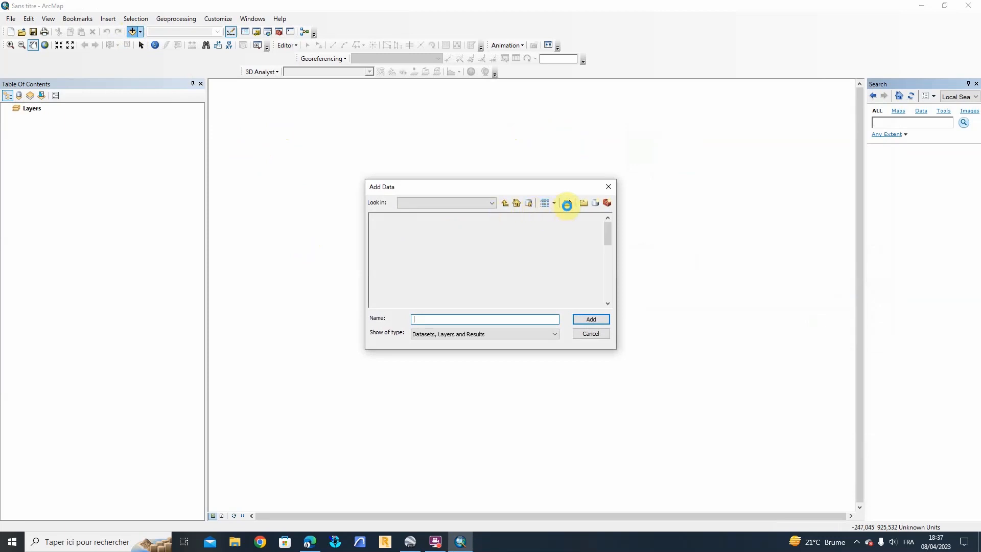
pyautogui.click(568, 204)
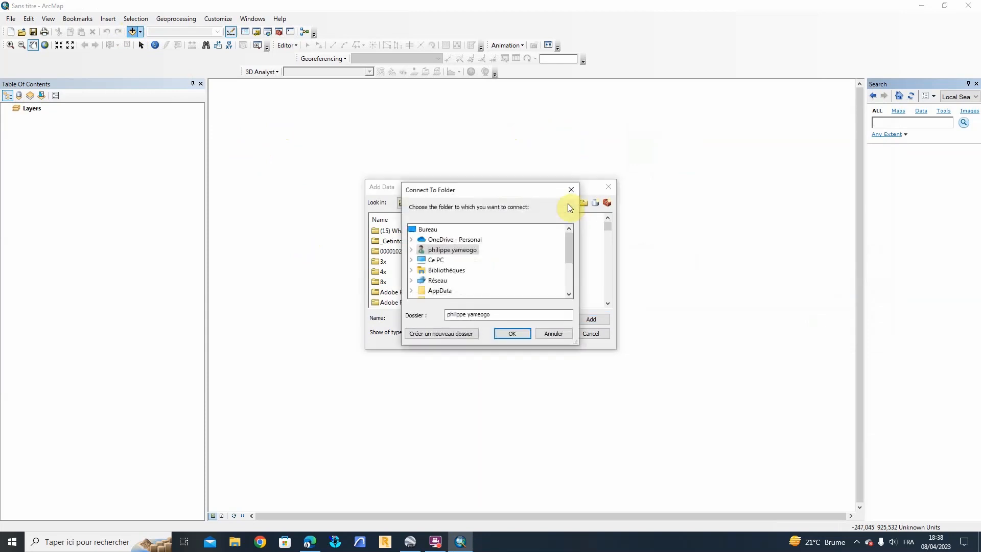
pyautogui.scroll(-2, 447, 276)
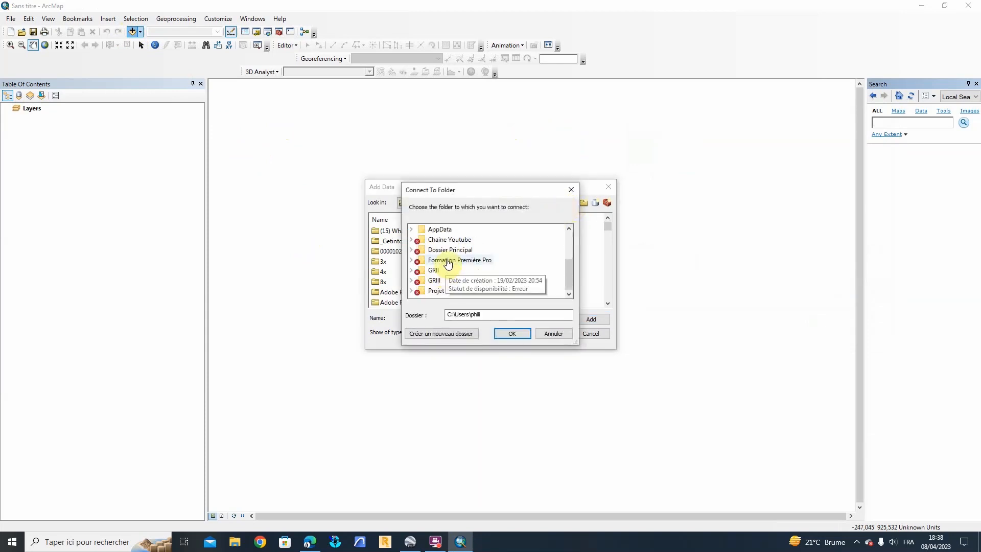
# Look through the subfolders of Dossier Principal for the folder that holds the elevation data
pyautogui.doubleClick(450, 249)
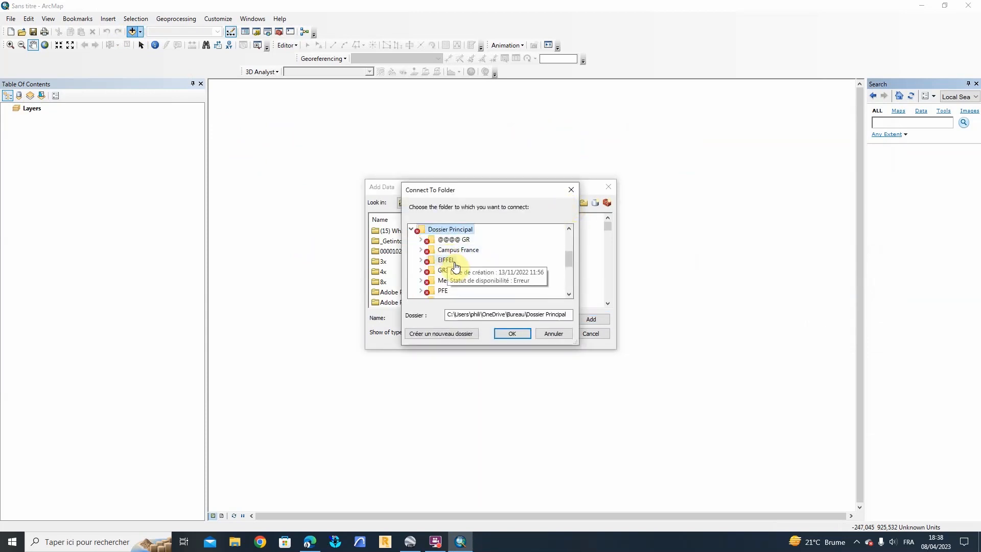
pyautogui.scroll(-4, 458, 270)
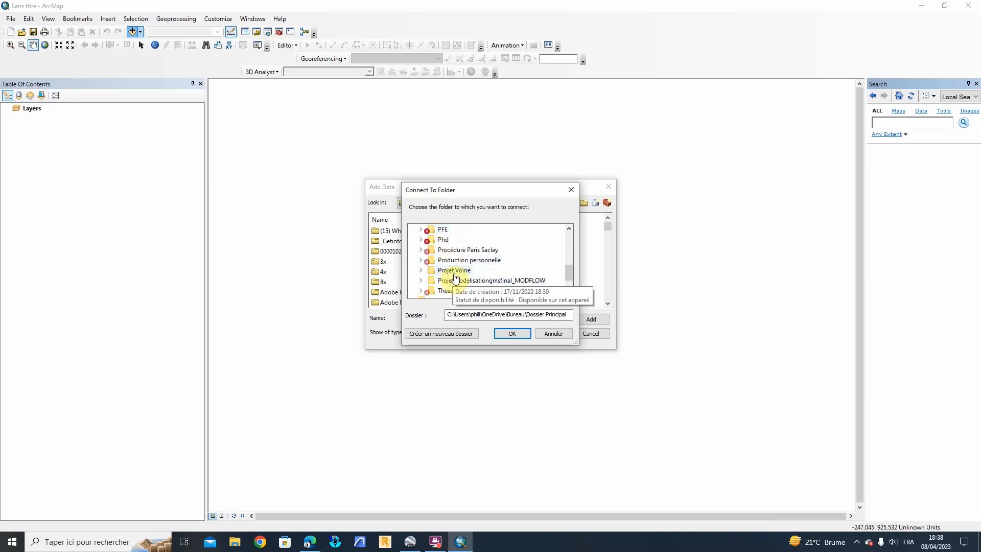
pyautogui.scroll(5, 460, 274)
pyautogui.scroll(-5, 449, 276)
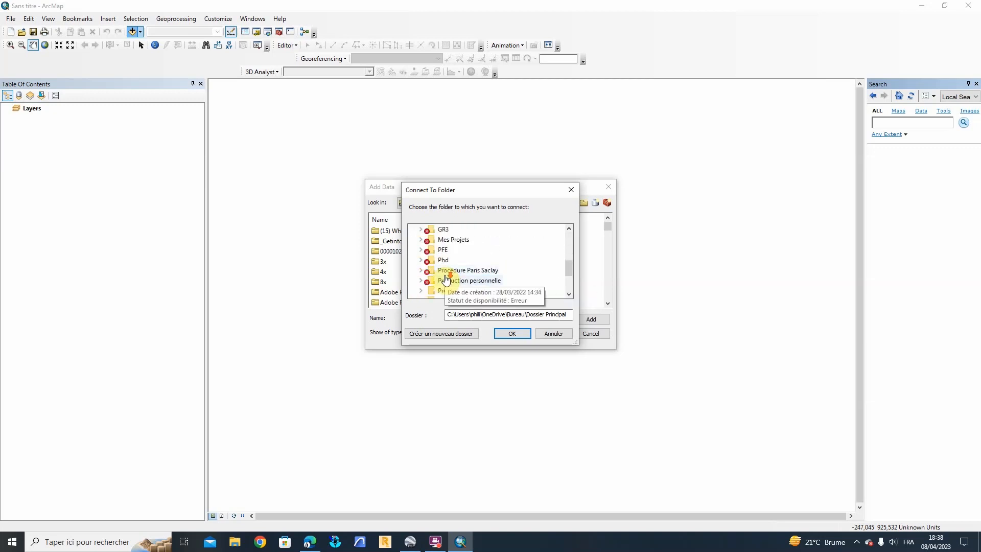
pyautogui.scroll(3, 448, 275)
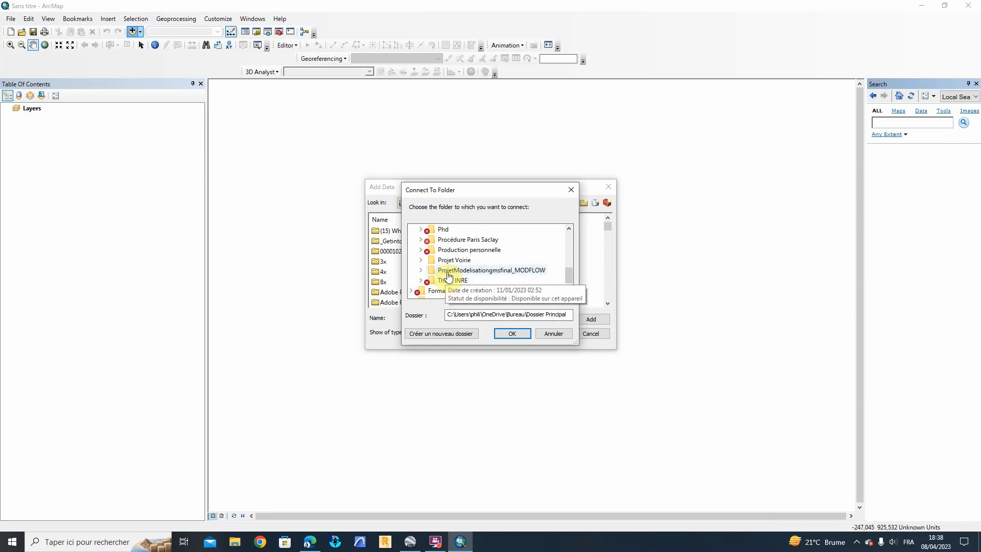
pyautogui.scroll(-3, 448, 276)
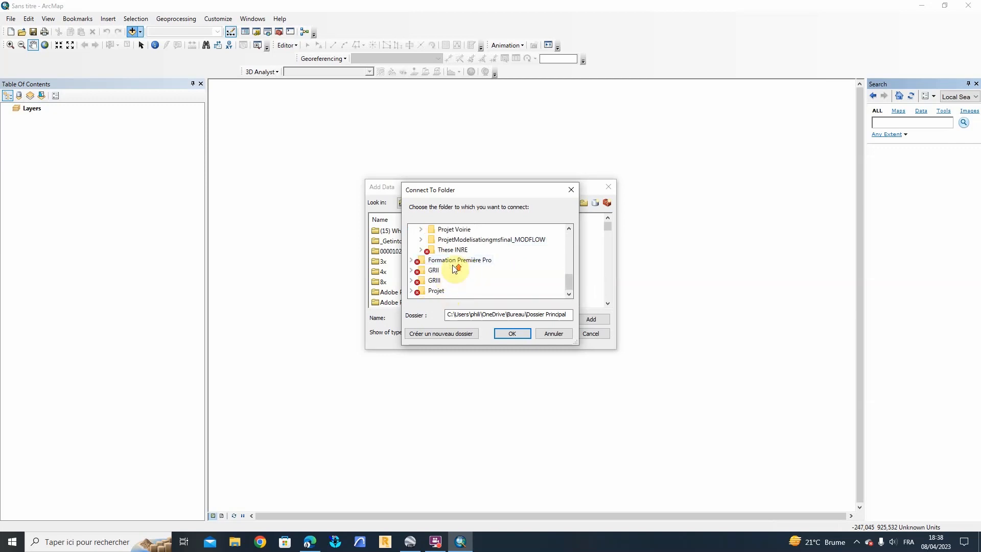
pyautogui.scroll(2, 454, 265)
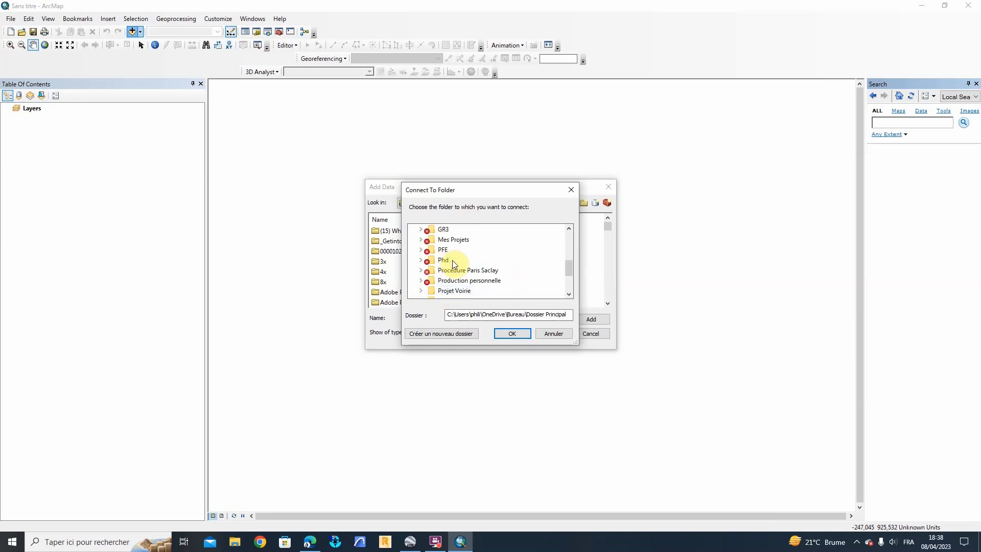
pyautogui.scroll(2, 452, 260)
pyautogui.scroll(-1, 457, 261)
pyautogui.scroll(2, 460, 263)
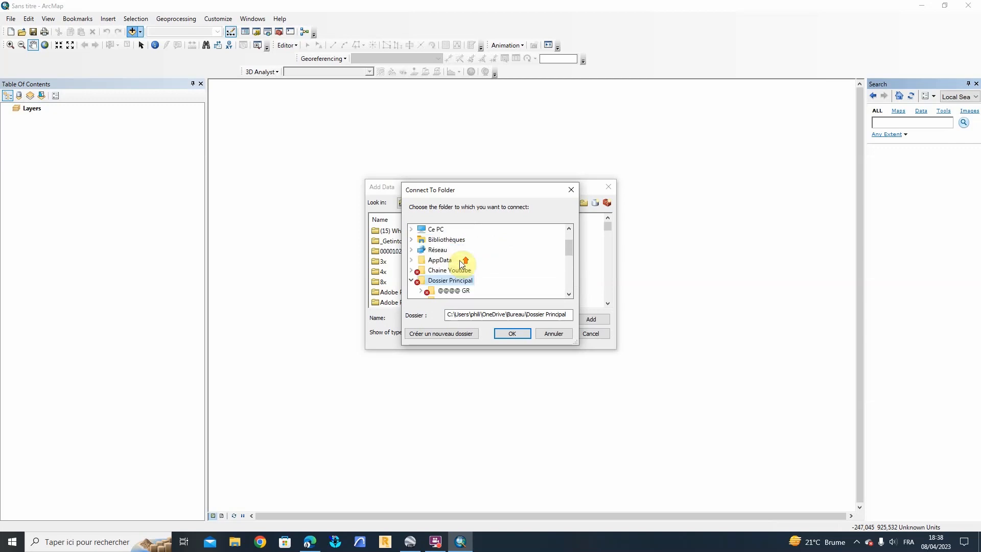
pyautogui.scroll(-1, 455, 281)
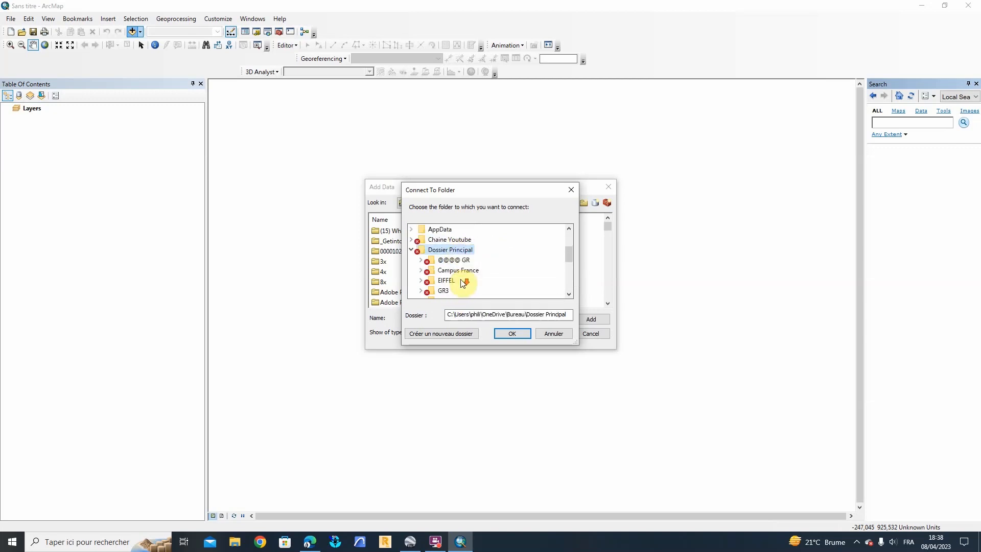
# Connect to the Carte courbe de niveau folder inside Chaine Youtube
pyautogui.click(449, 239)
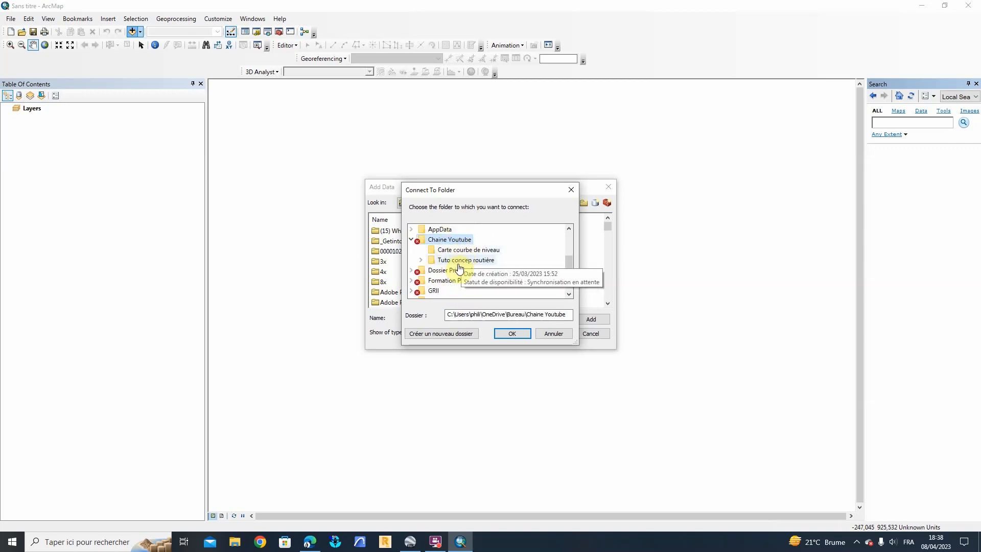
pyautogui.click(461, 250)
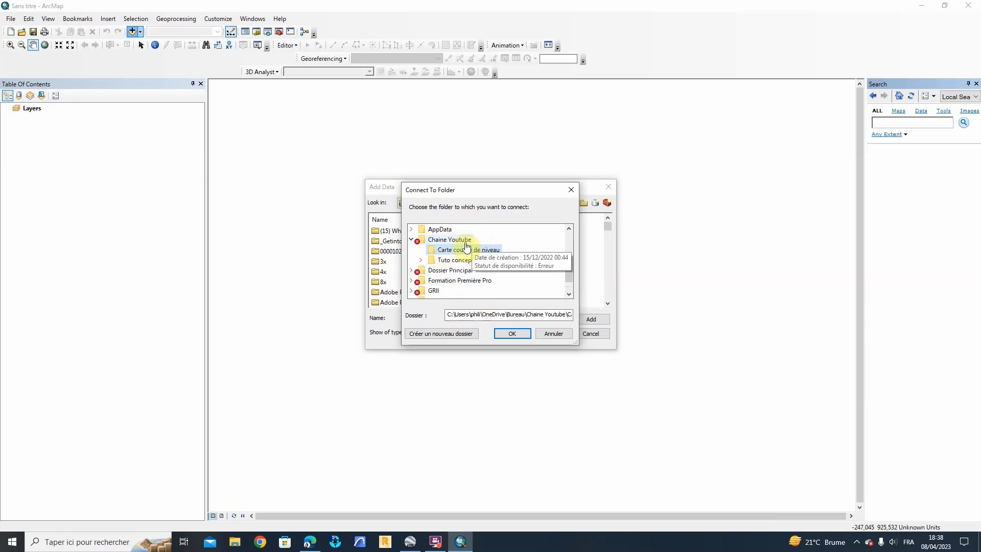
pyautogui.click(508, 333)
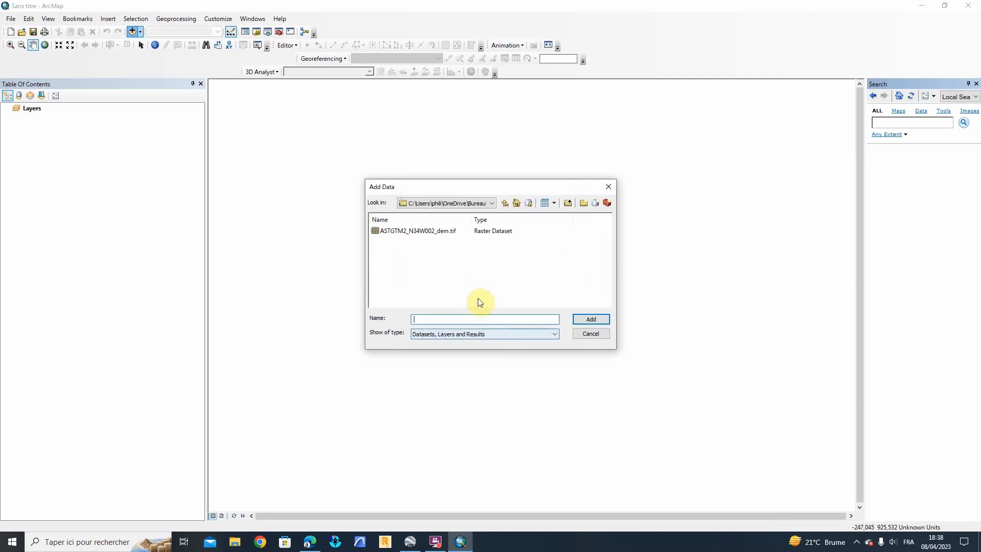
# Add the ASTGTM2_N34W002_dem.tif raster to the map and build its pyramids with Nearest Neighbor resampling and default compression
pyautogui.click(432, 232)
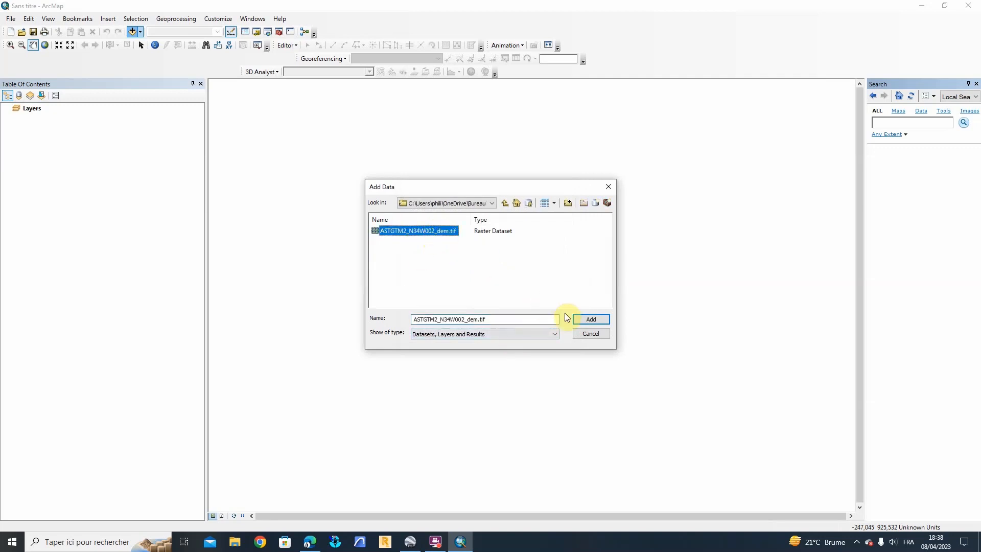
pyautogui.click(588, 319)
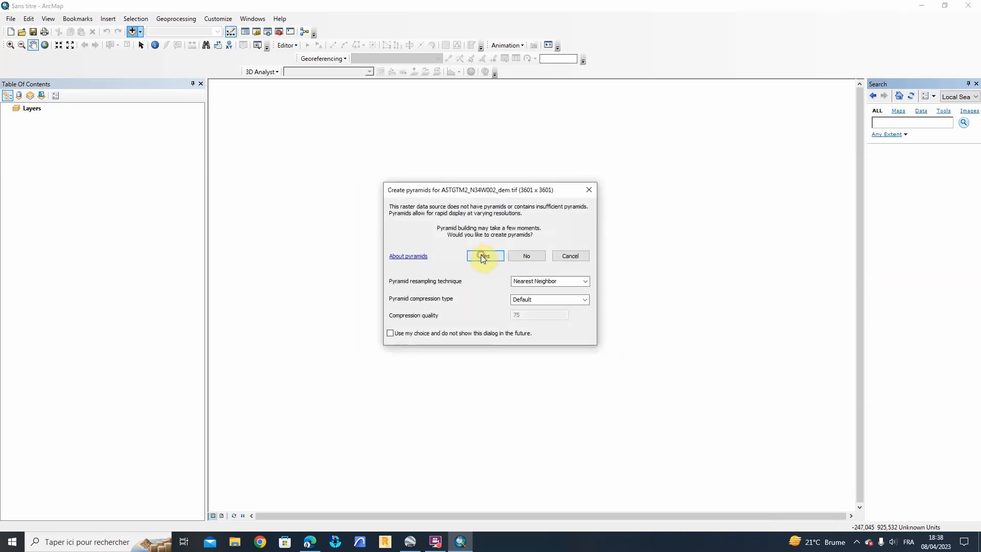
pyautogui.click(484, 256)
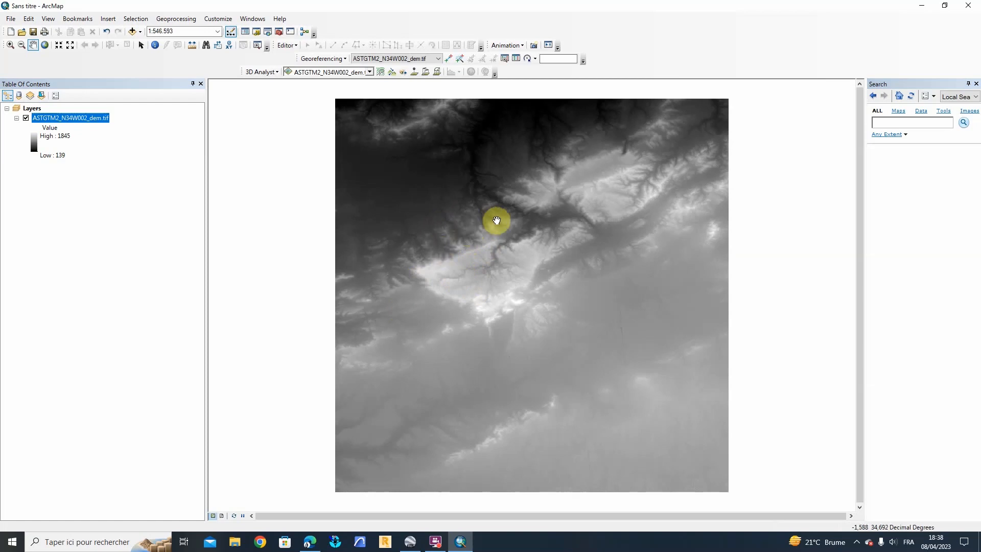
pyautogui.scroll(3, 484, 214)
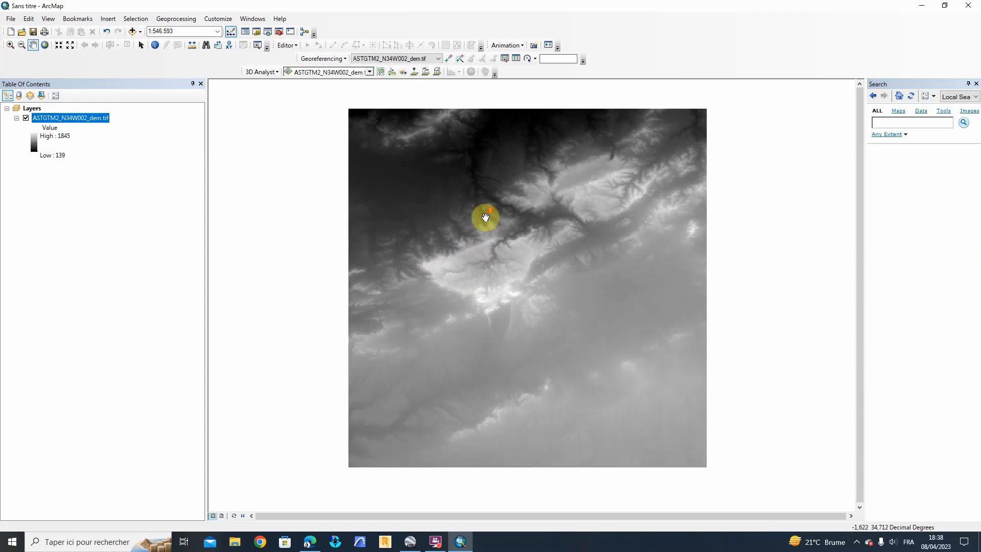
# Apply the cyan-blue-magenta color ramp to the ASTGTM2_N34W002_dem.tif layer
pyautogui.click(34, 146)
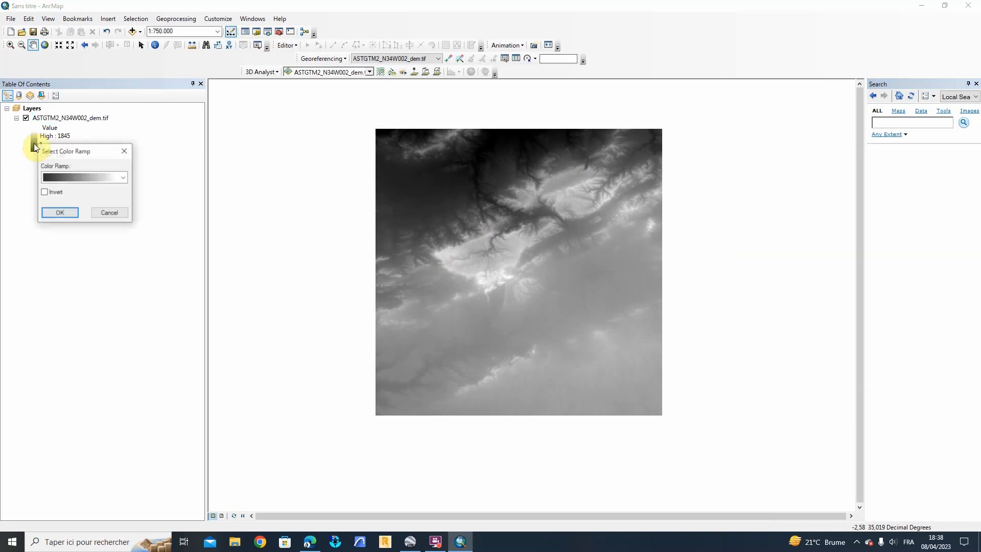
pyautogui.click(92, 179)
pyautogui.click(93, 213)
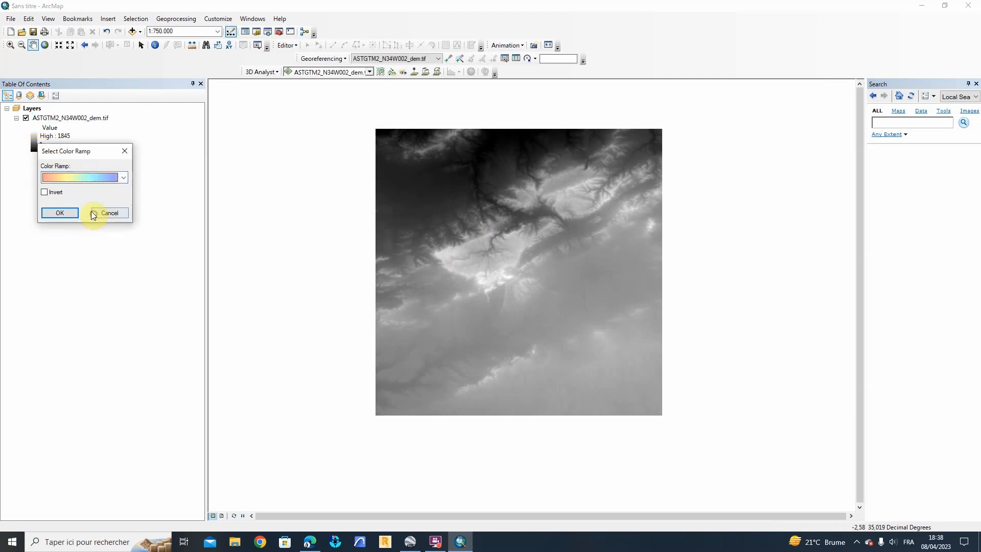
pyautogui.click(91, 178)
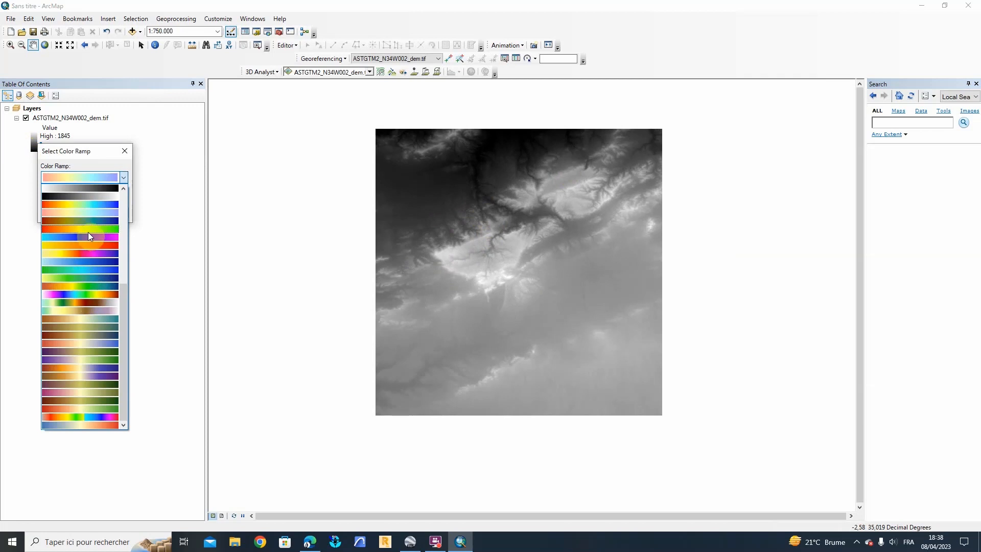
pyautogui.click(88, 234)
pyautogui.click(72, 213)
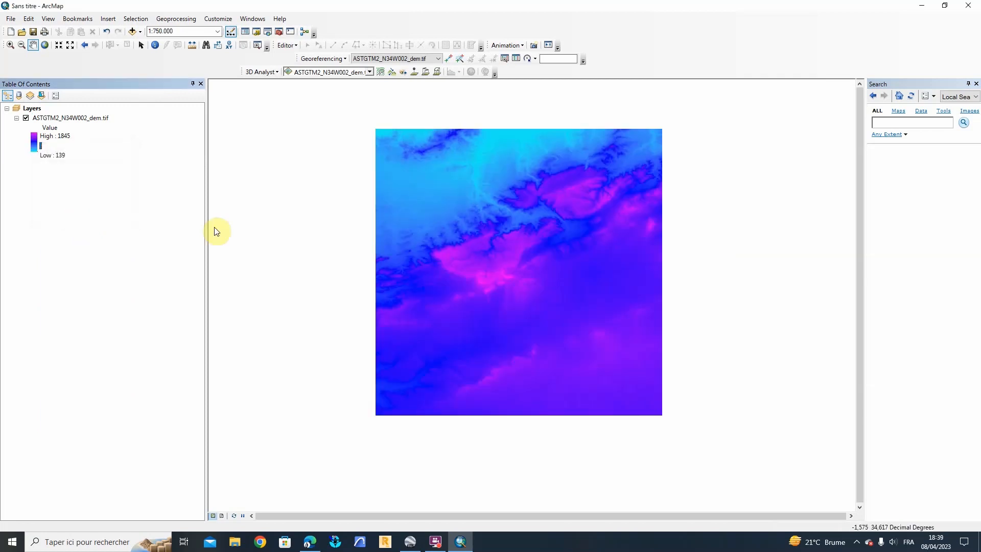
pyautogui.scroll(3, 521, 249)
pyautogui.scroll(-3, 519, 247)
pyautogui.scroll(-1, 508, 234)
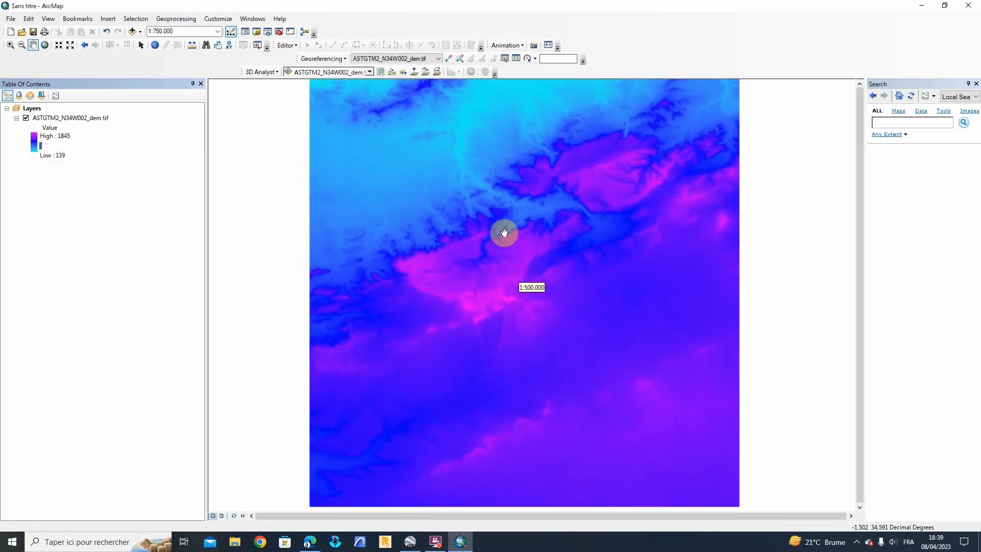
# Apply the red-yellow-cyan-blue color ramp to the ASTGTM2_N34W002_dem.tif layer, without inverting it
pyautogui.click(41, 150)
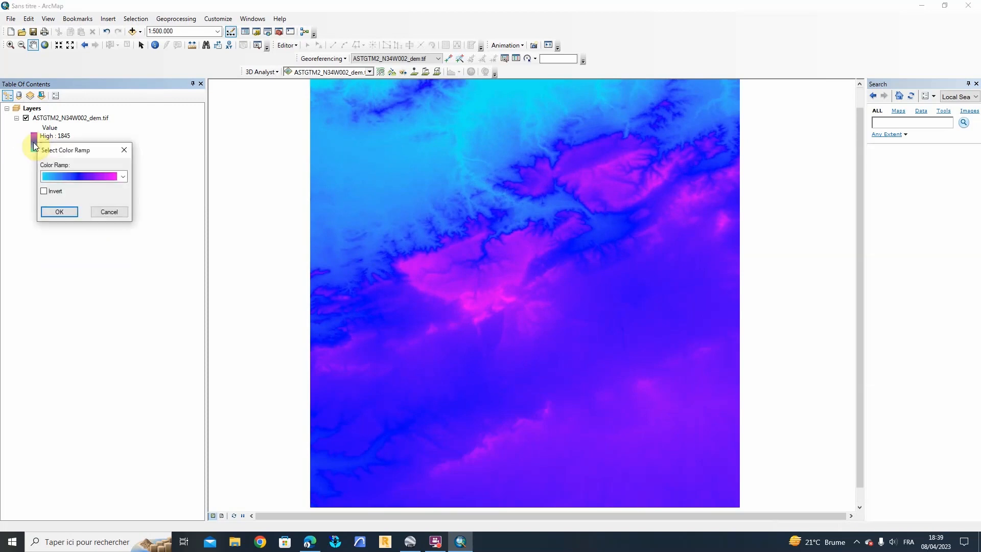
pyautogui.click(78, 175)
pyautogui.click(79, 206)
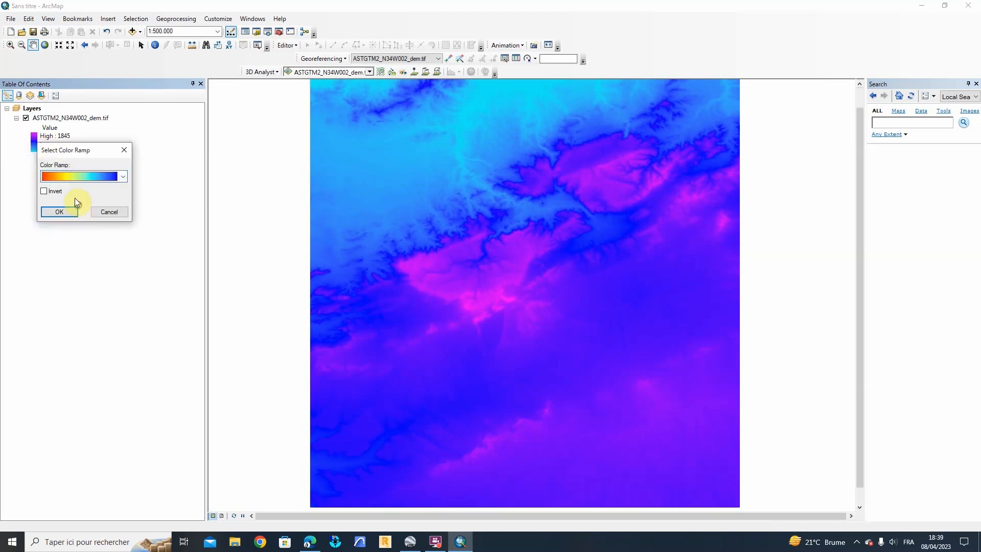
pyautogui.click(60, 212)
pyautogui.scroll(-1, 537, 196)
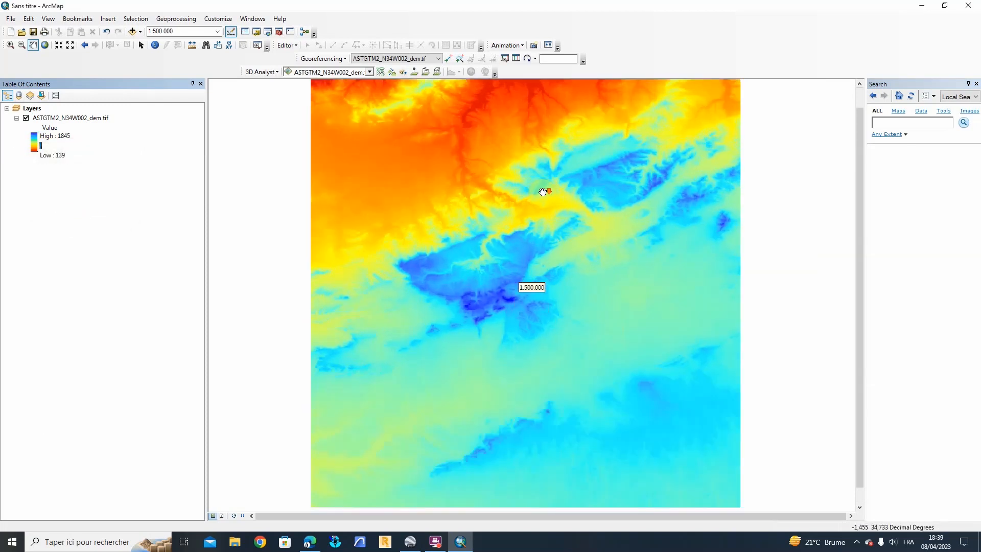
pyautogui.scroll(-1, 540, 193)
pyautogui.scroll(2, 537, 195)
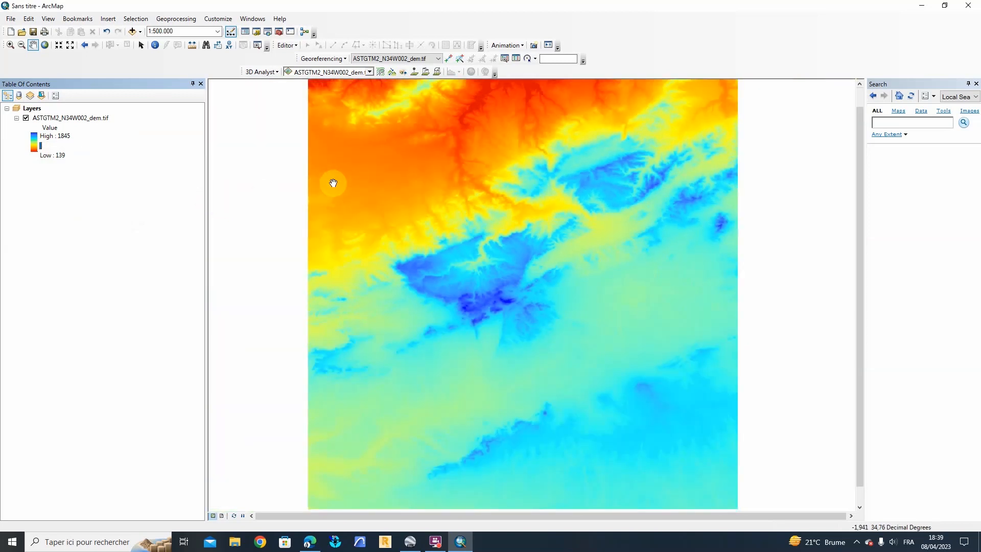
# Open ArcToolbox and launch the Contour tool from the Surface toolset of the Spatial Analyst Tools
pyautogui.click(279, 32)
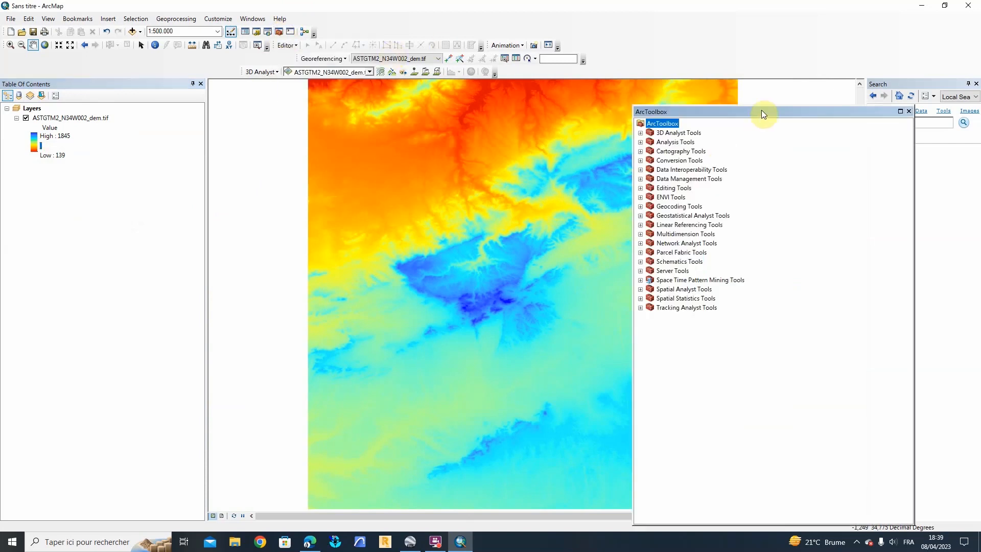
pyautogui.moveTo(761, 111); pyautogui.dragTo(829, 116)
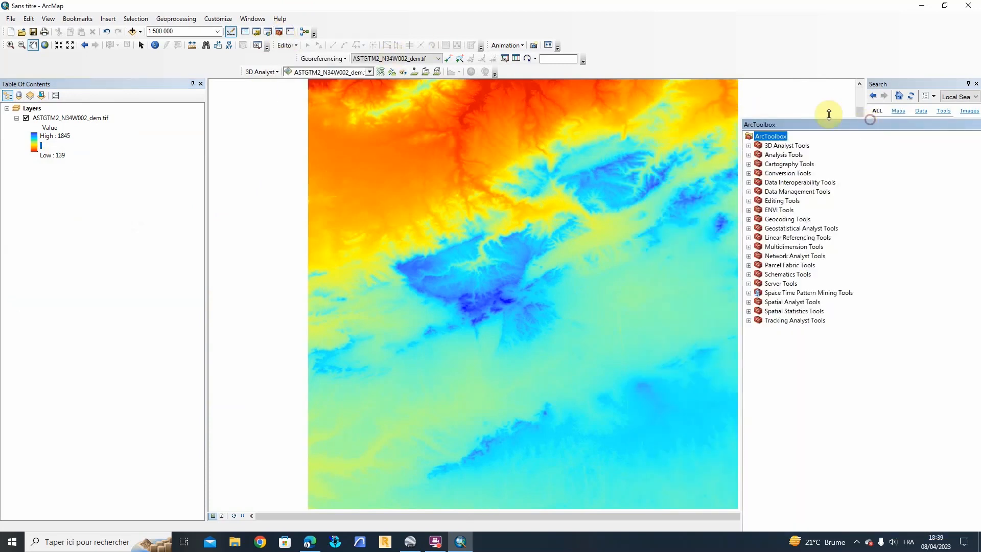
pyautogui.click(748, 302)
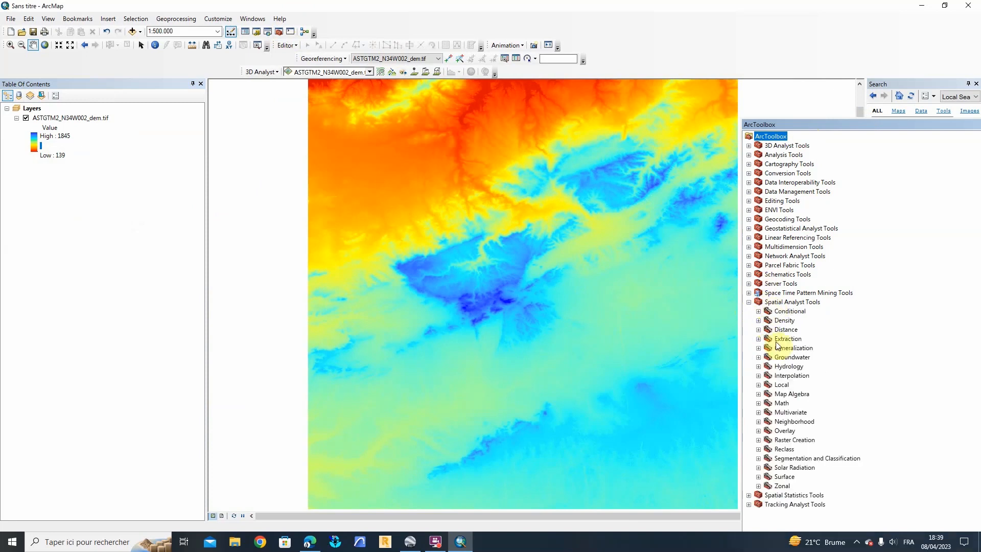
pyautogui.click(759, 476)
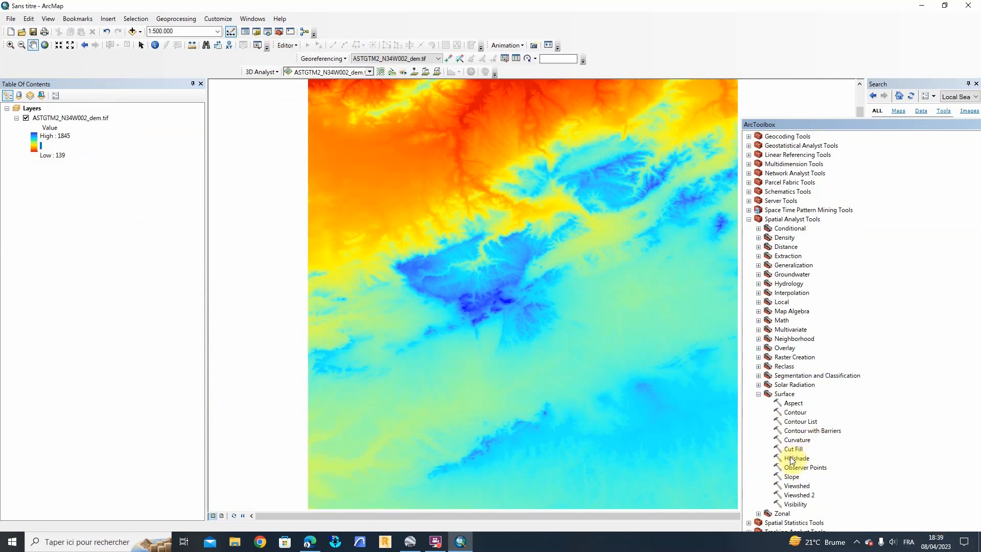
pyautogui.click(785, 412)
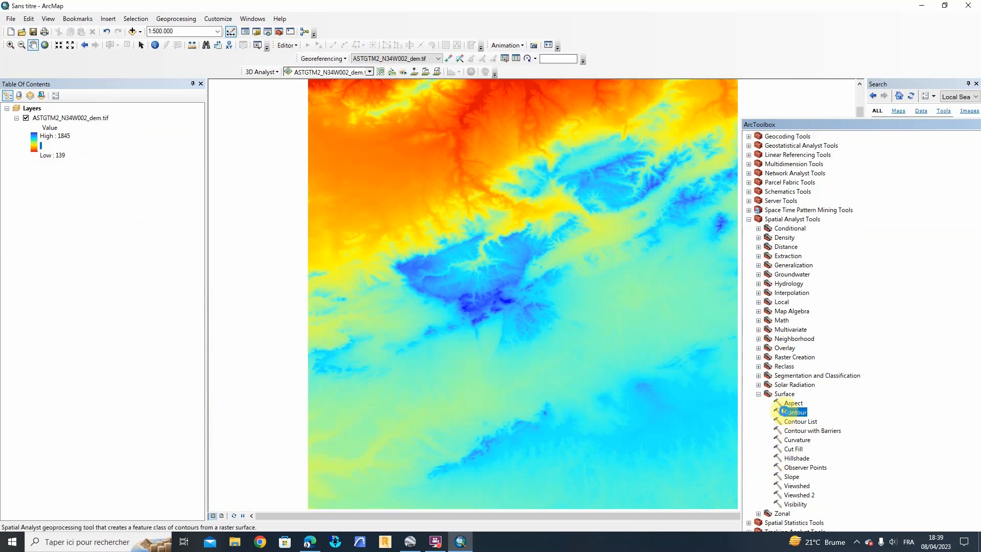
# Generate contour lines from ASTGTM2_N34W002_dem.tif with a contour interval of 50, keeping the default output feature class
pyautogui.doubleClick(785, 412)
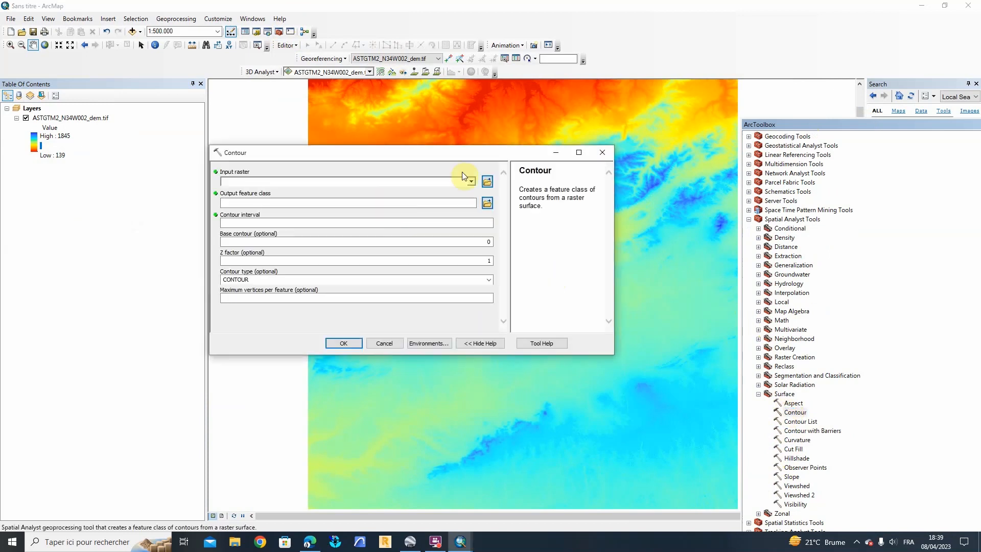
pyautogui.click(471, 181)
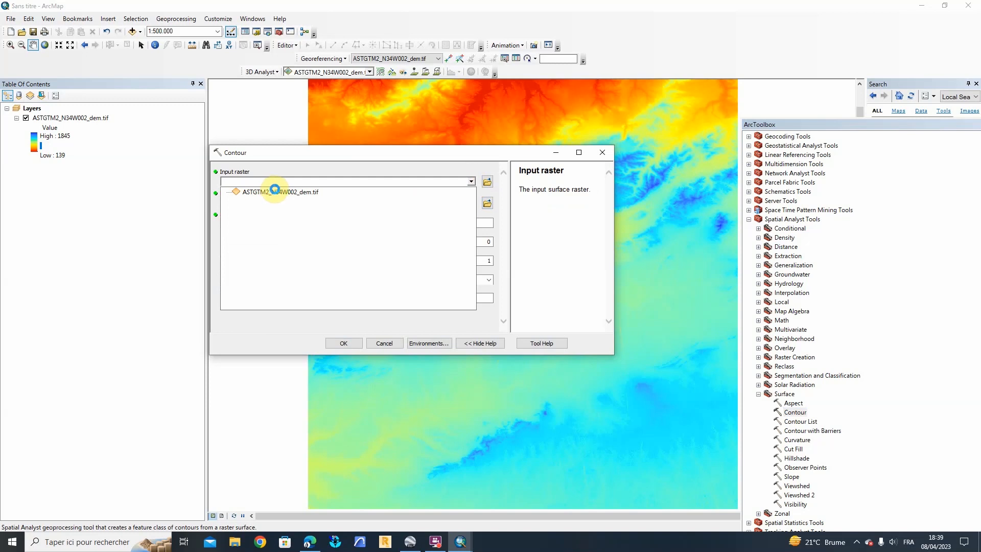
pyautogui.click(275, 192)
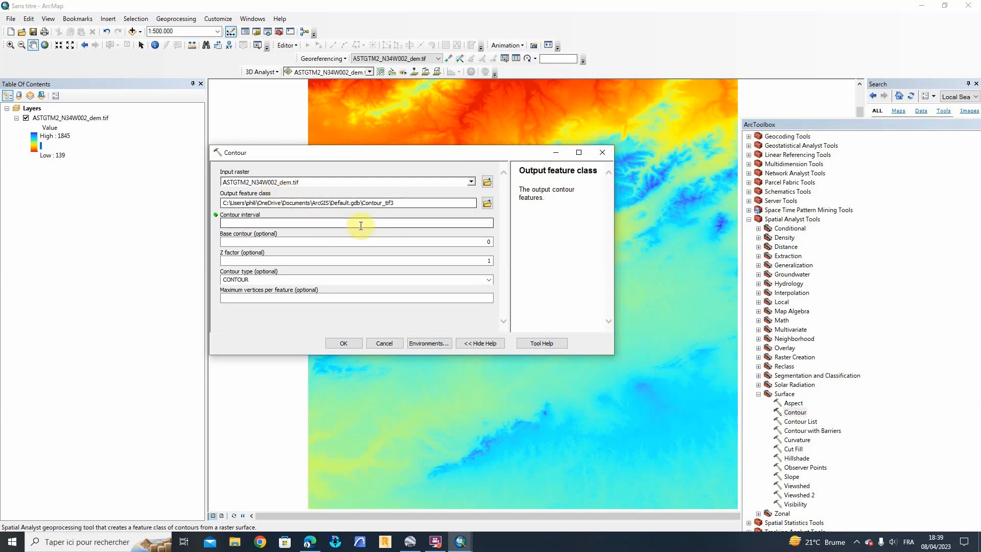
pyautogui.click(302, 227)
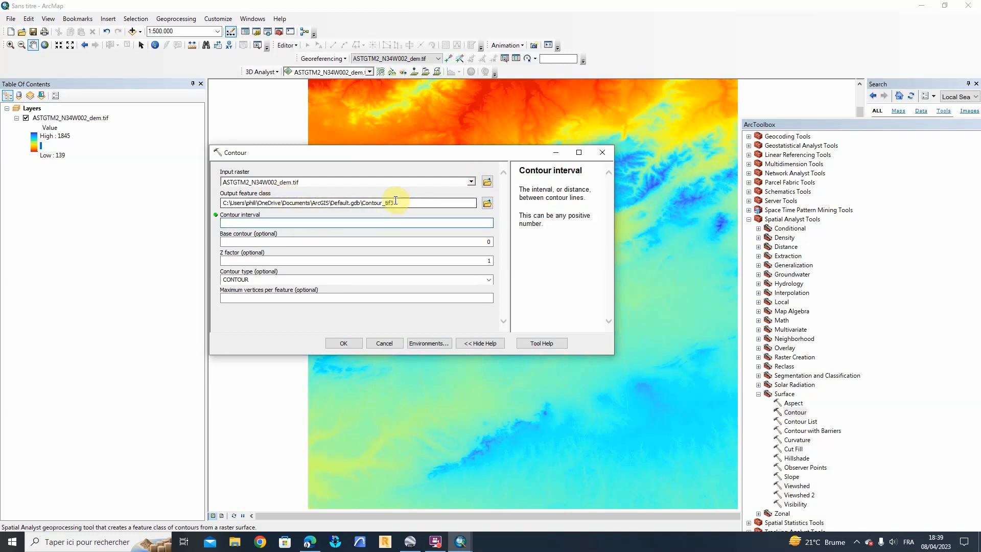
pyautogui.click(281, 223)
pyautogui.click(273, 225)
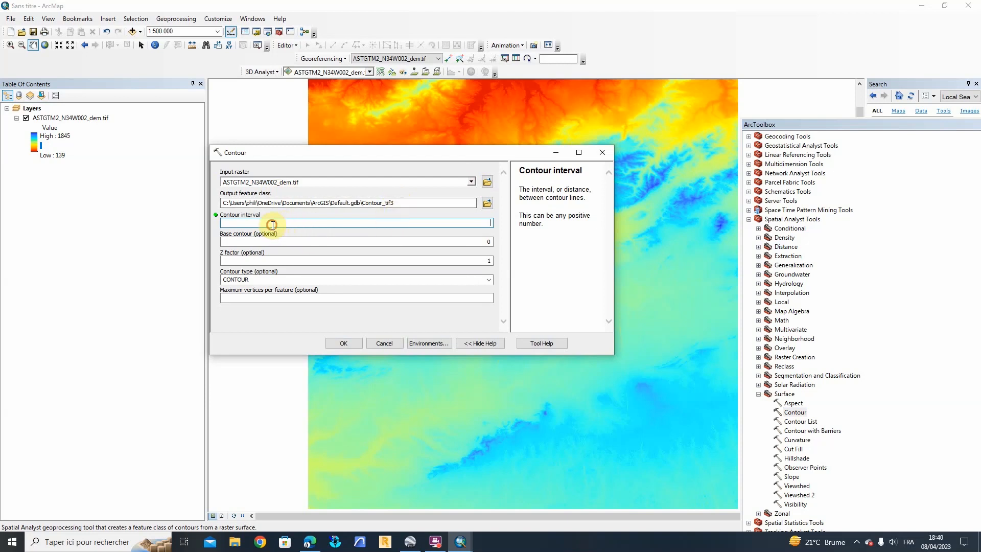
pyautogui.write('50')
pyautogui.click(342, 344)
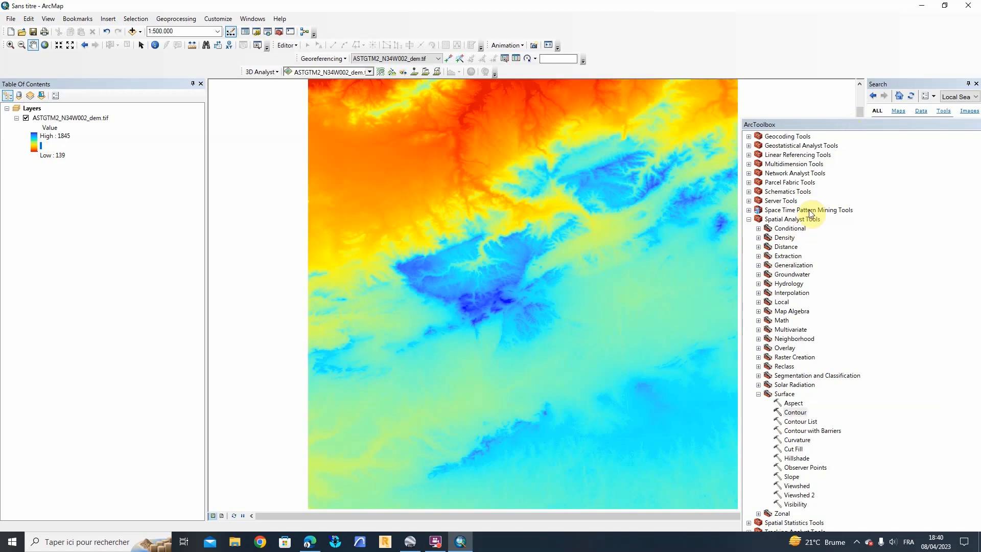
# Compare the contour lines with and without the ASTGTM2_N34W002_dem.tif raster displayed beneath them
pyautogui.moveTo(819, 124); pyautogui.dragTo(847, 63)
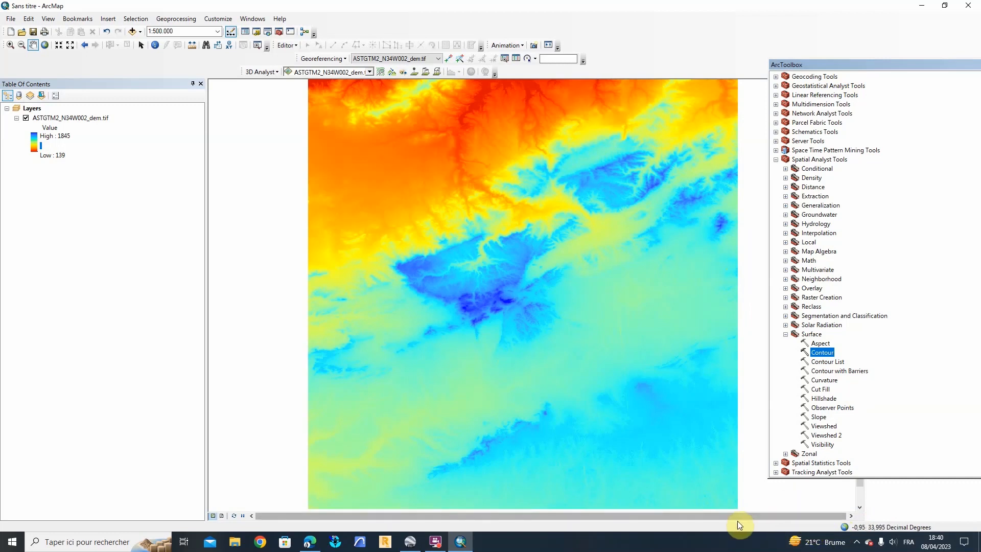
pyautogui.scroll(1, 565, 267)
pyautogui.click(557, 251)
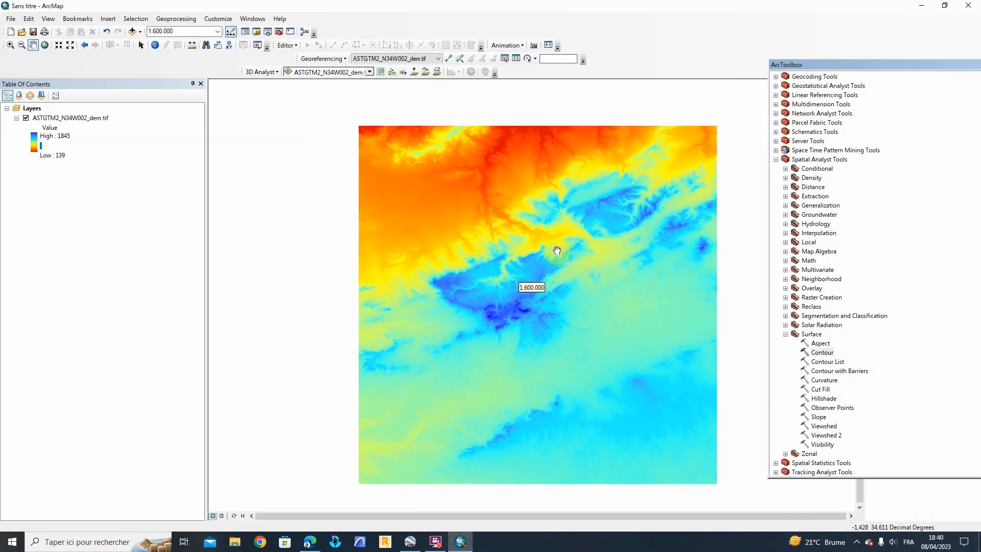
pyautogui.scroll(-2, 557, 251)
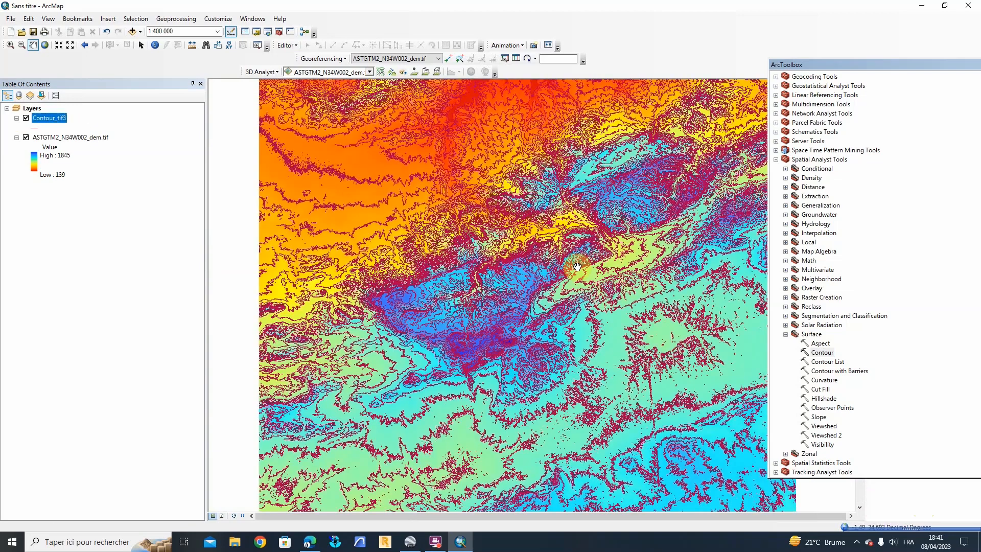
pyautogui.click(26, 138)
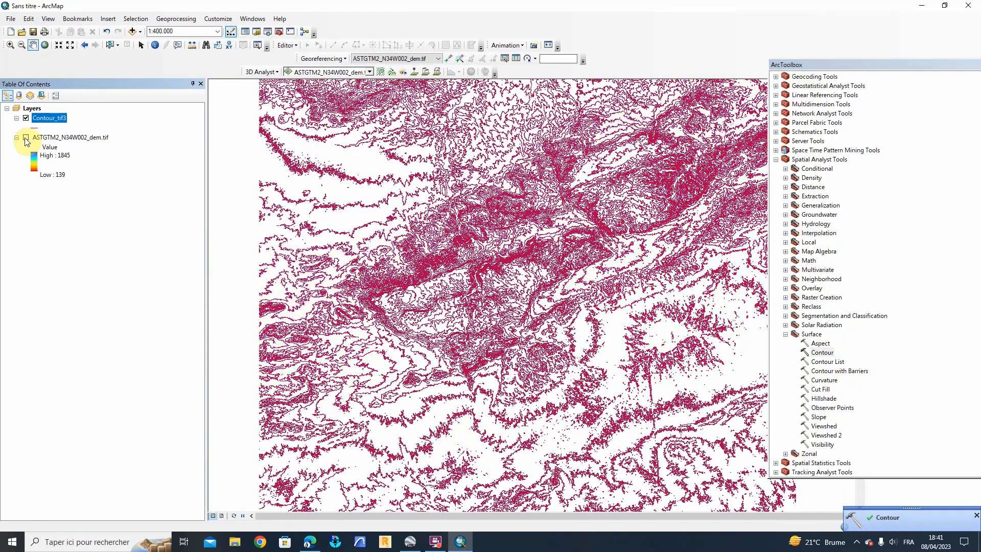
pyautogui.click(26, 138)
# Move ArcToolbox clear of the map and inspect the individual contour lines over the raster up close
pyautogui.scroll(4, 534, 286)
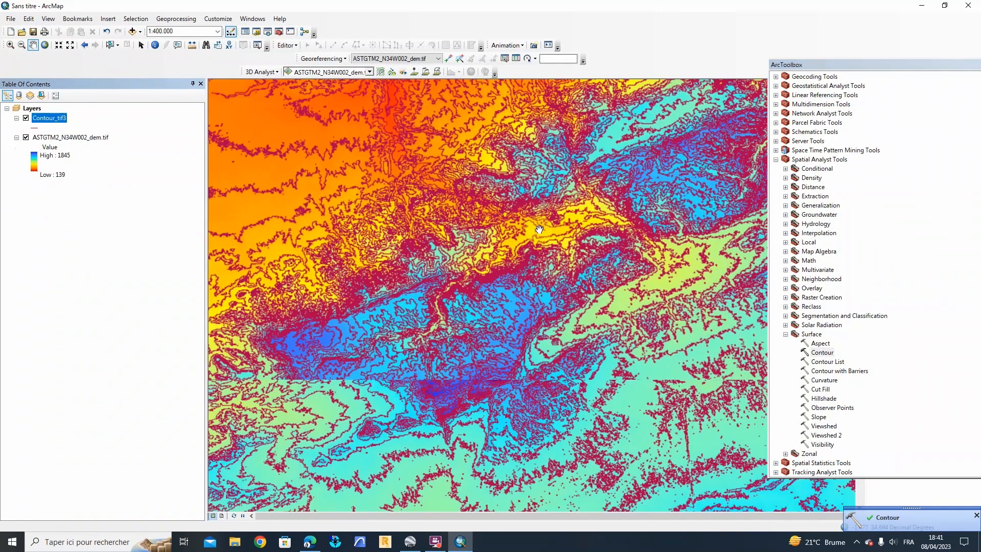
pyautogui.scroll(1, 565, 194)
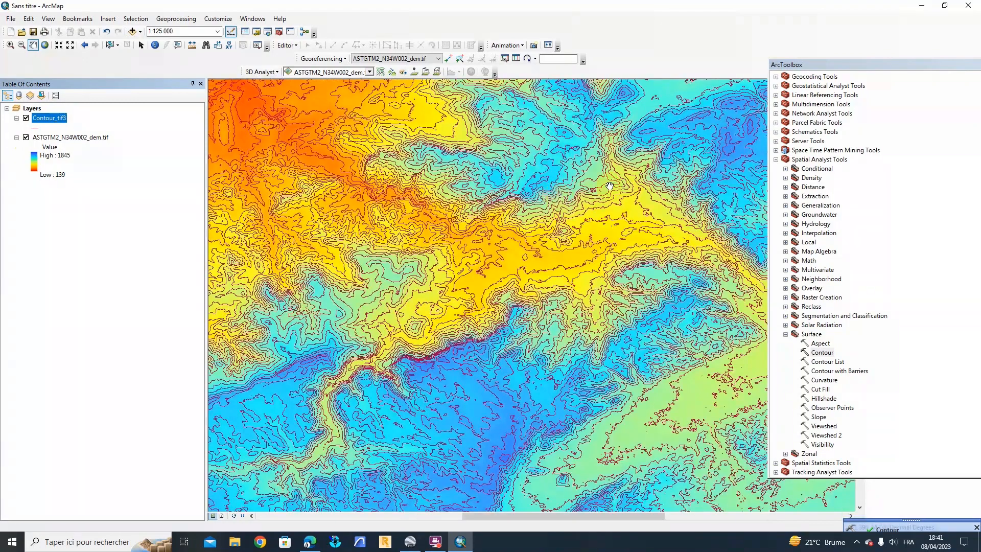
pyautogui.moveTo(815, 64); pyautogui.dragTo(980, 59)
pyautogui.scroll(2, 474, 242)
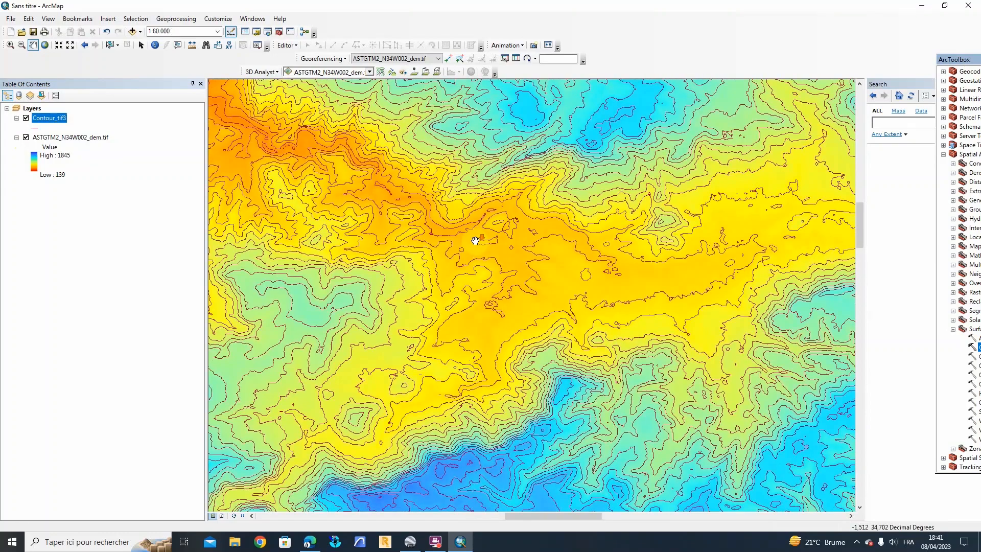
pyautogui.scroll(1, 475, 241)
pyautogui.scroll(1, 534, 220)
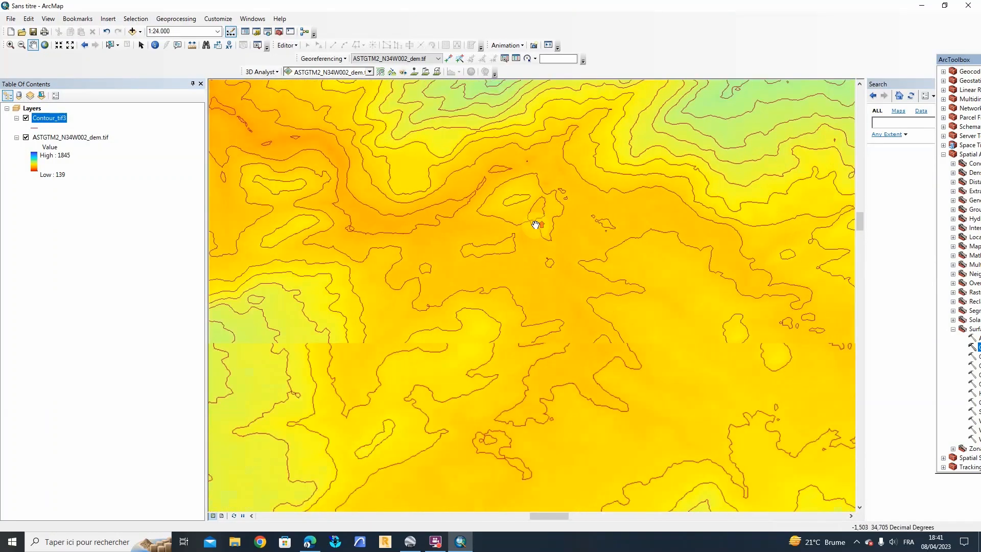
pyautogui.scroll(-2, 536, 224)
pyautogui.scroll(2, 538, 240)
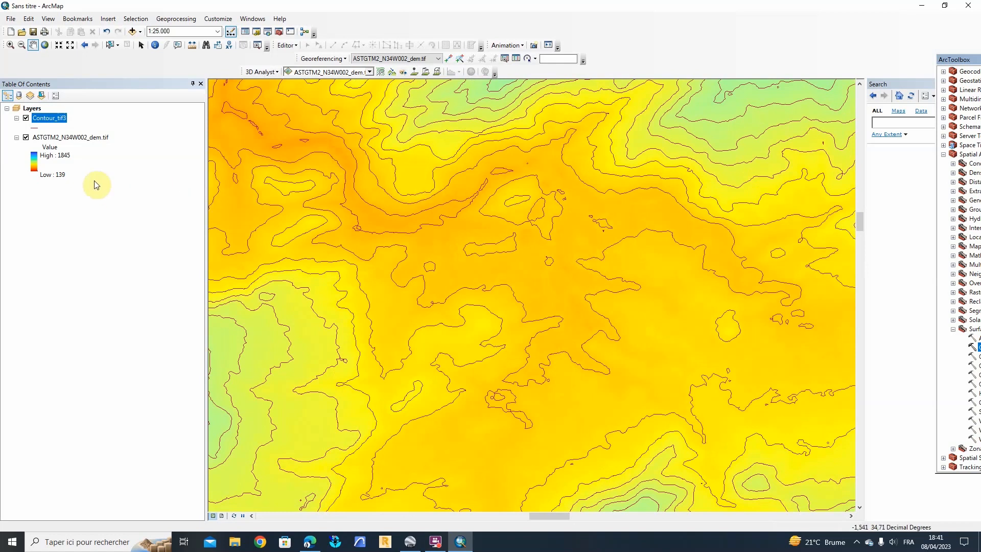
# Review the Contour field values in the attribute table of the Contour_tif3 layer and close the table
pyautogui.keyDown('ctrl'); pyautogui.click(62, 137); pyautogui.keyUp('ctrl')
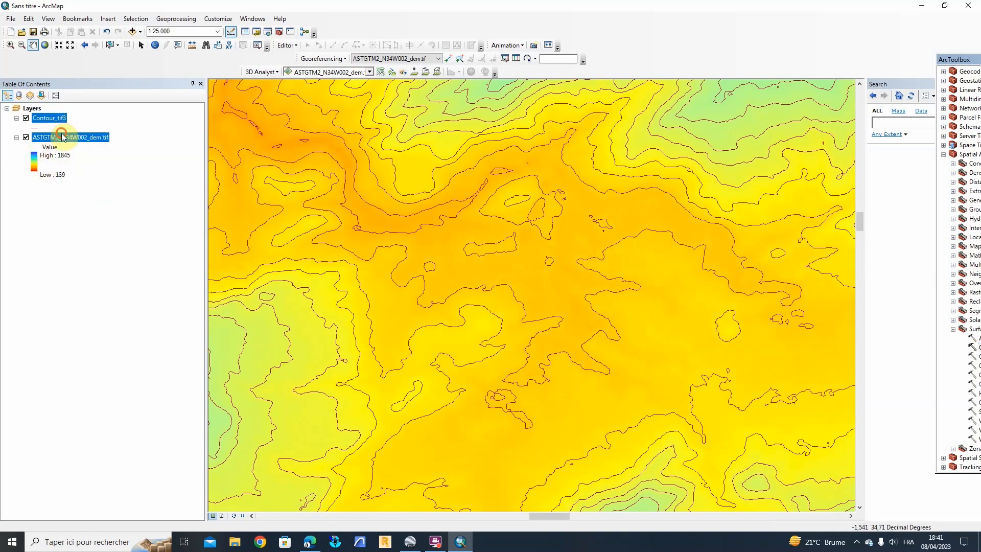
pyautogui.click(56, 119)
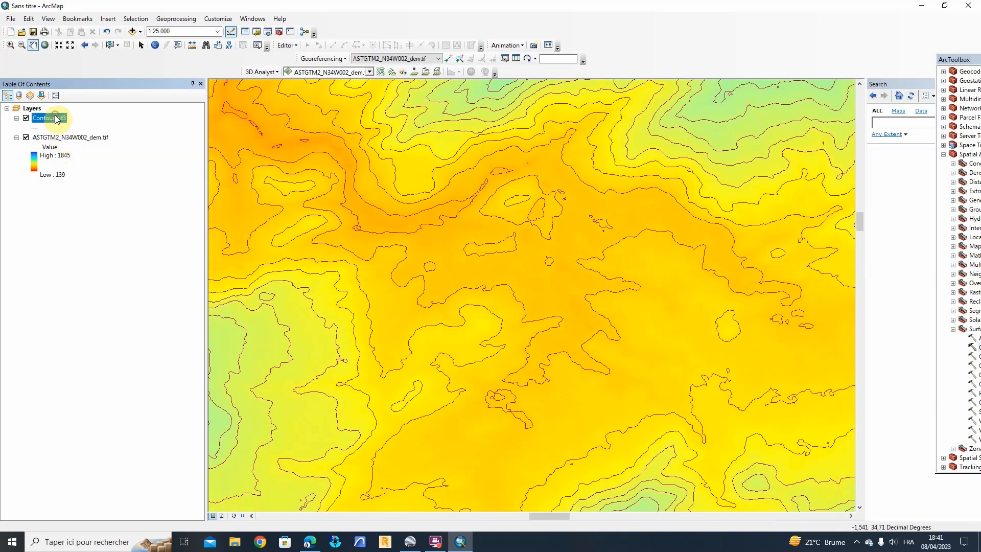
pyautogui.rightClick(59, 120)
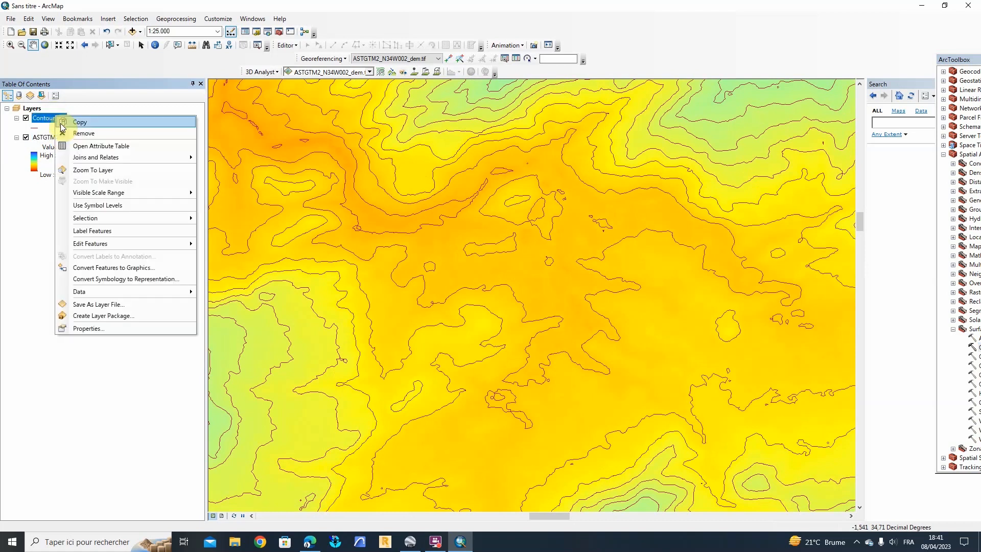
pyautogui.click(86, 147)
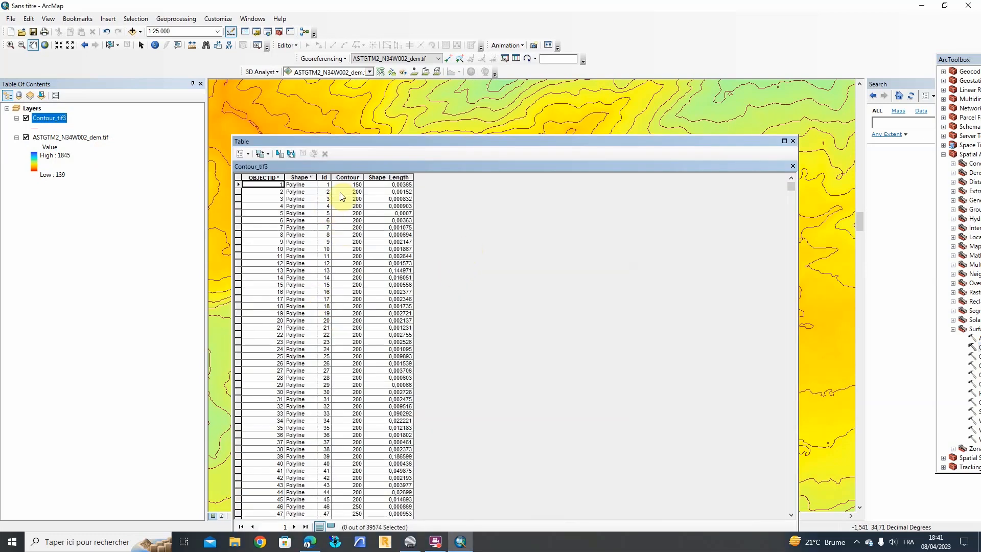
pyautogui.scroll(-10, 358, 249)
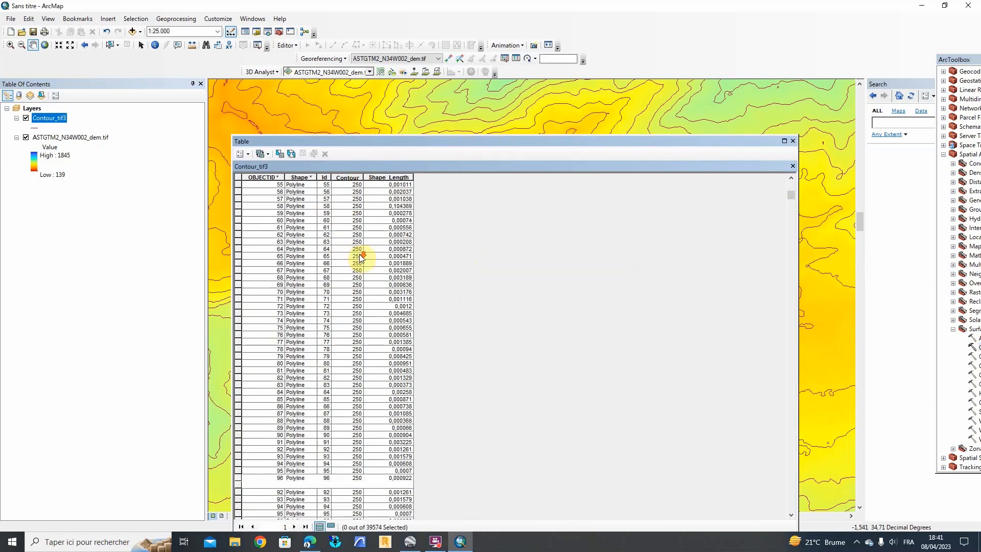
pyautogui.scroll(-9, 358, 250)
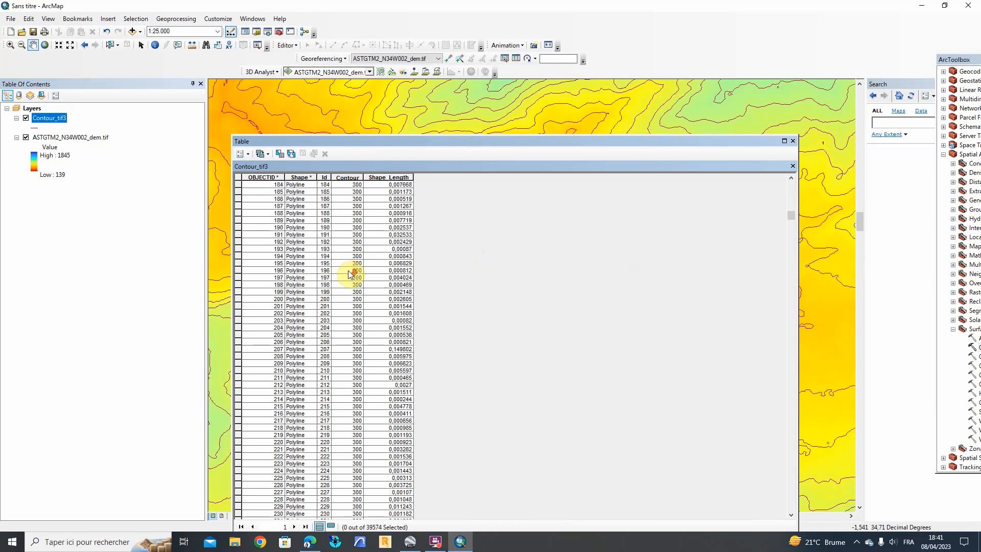
pyautogui.scroll(-14, 355, 204)
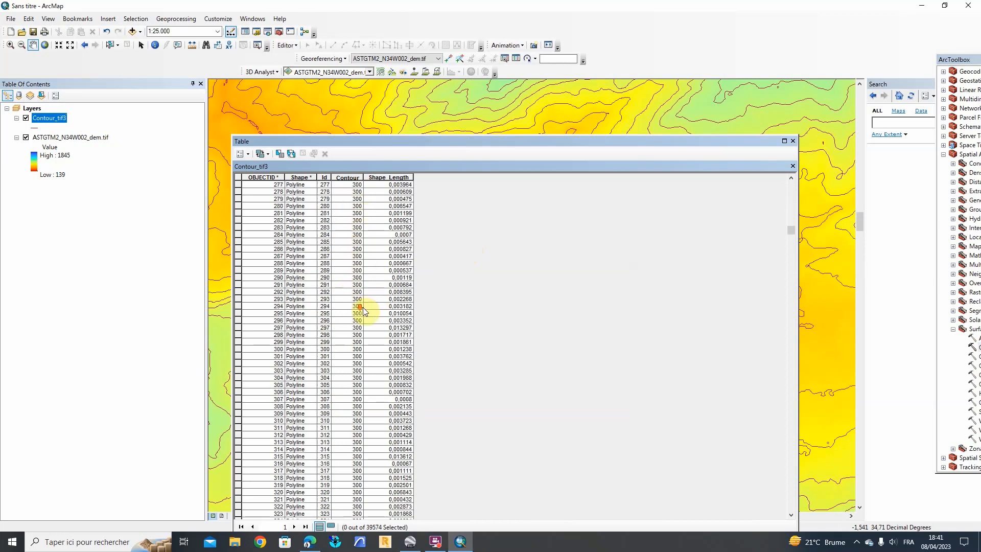
pyautogui.scroll(3, 356, 215)
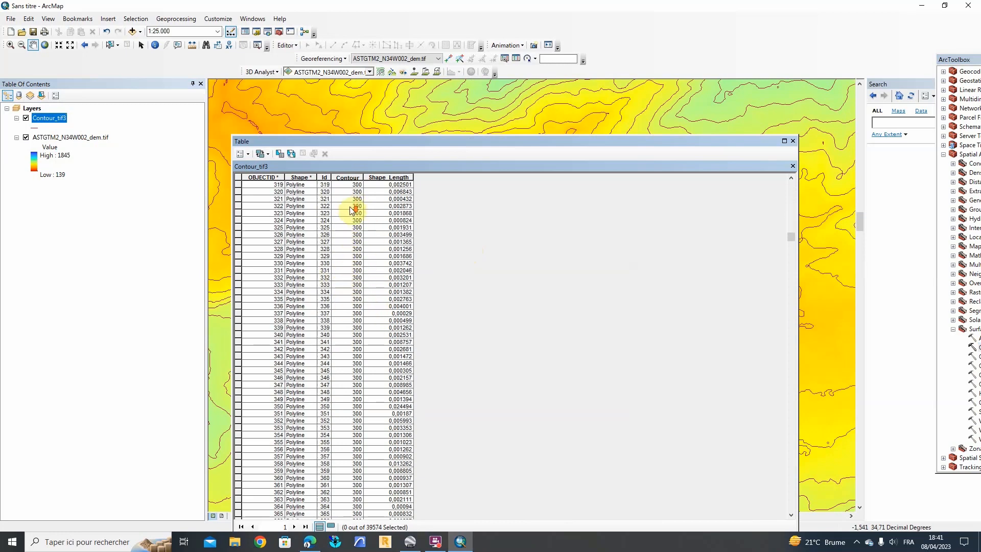
pyautogui.scroll(7, 356, 214)
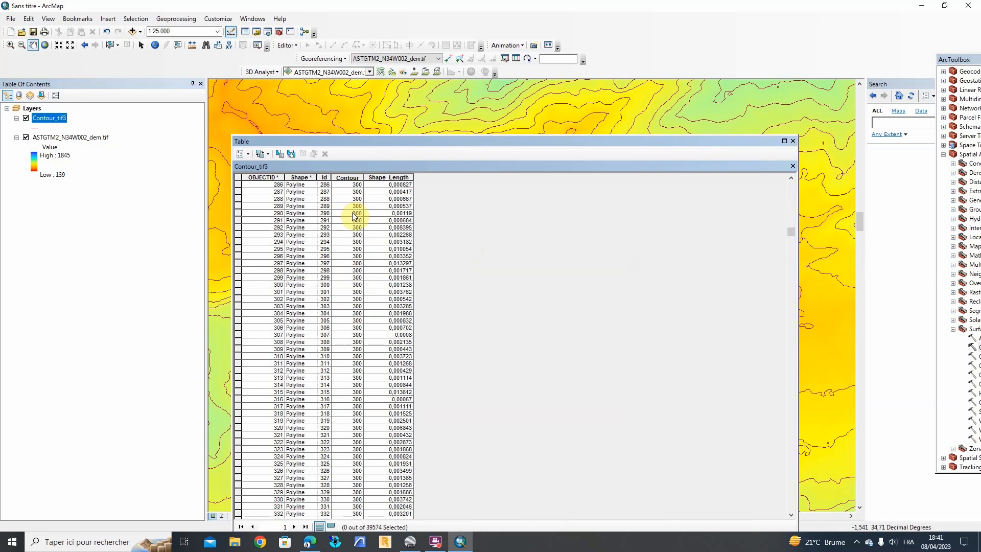
pyautogui.scroll(20, 355, 217)
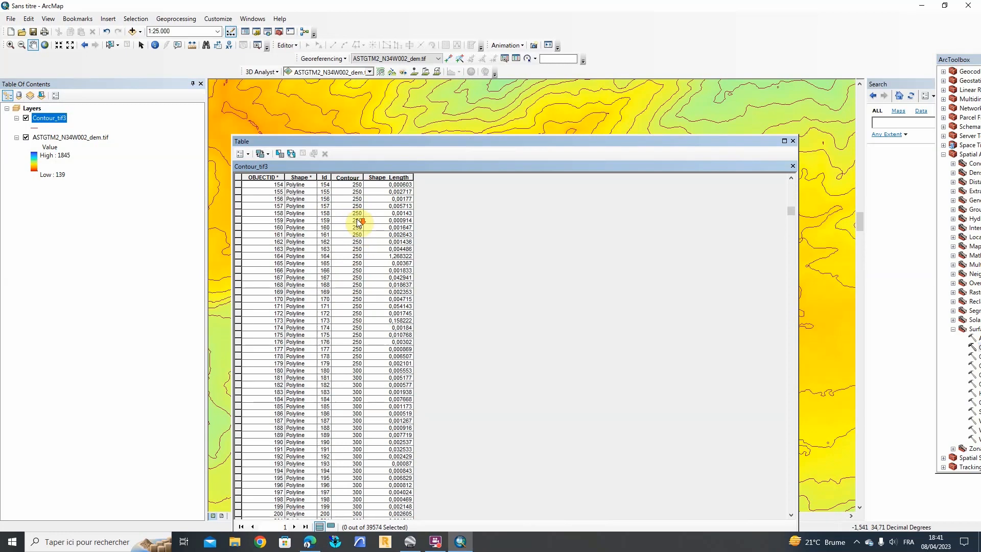
pyautogui.scroll(20, 358, 222)
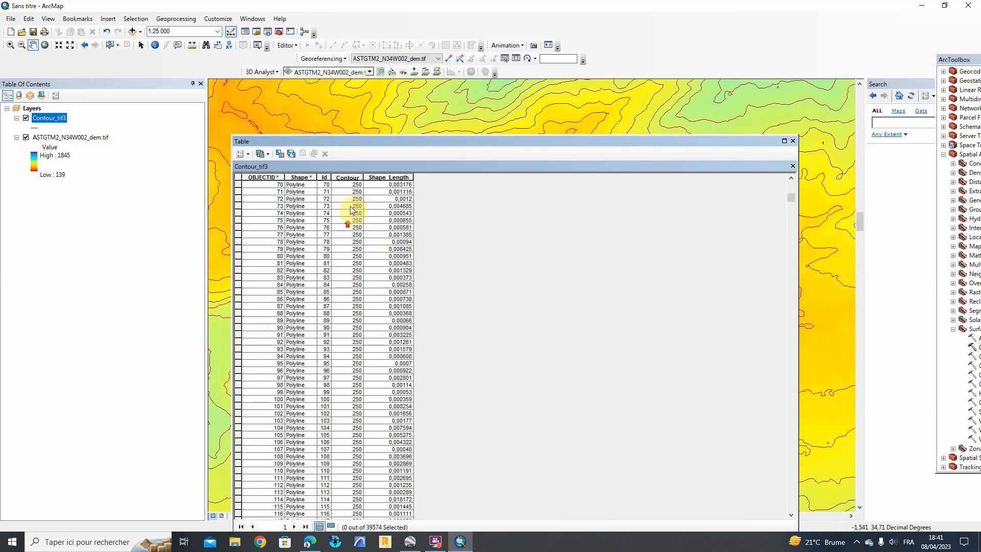
pyautogui.scroll(20, 351, 215)
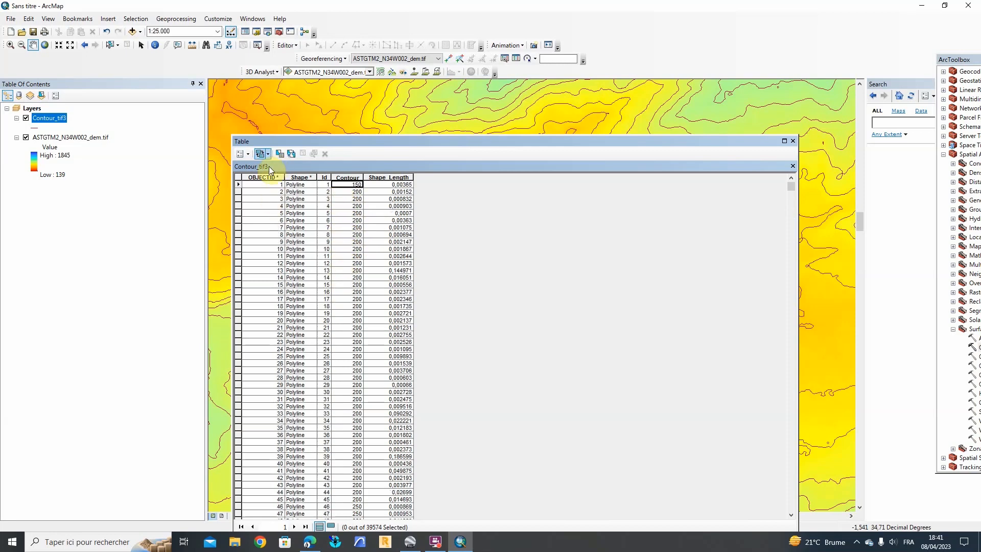
pyautogui.click(793, 142)
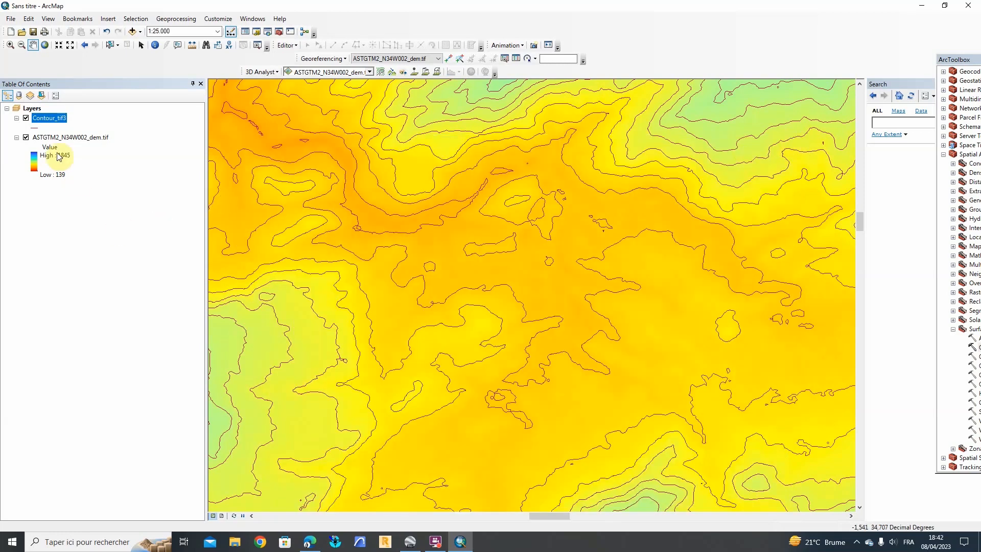
# Turn on feature labels for the Contour_tif3 layer, using Contour as the label field
pyautogui.rightClick(46, 118)
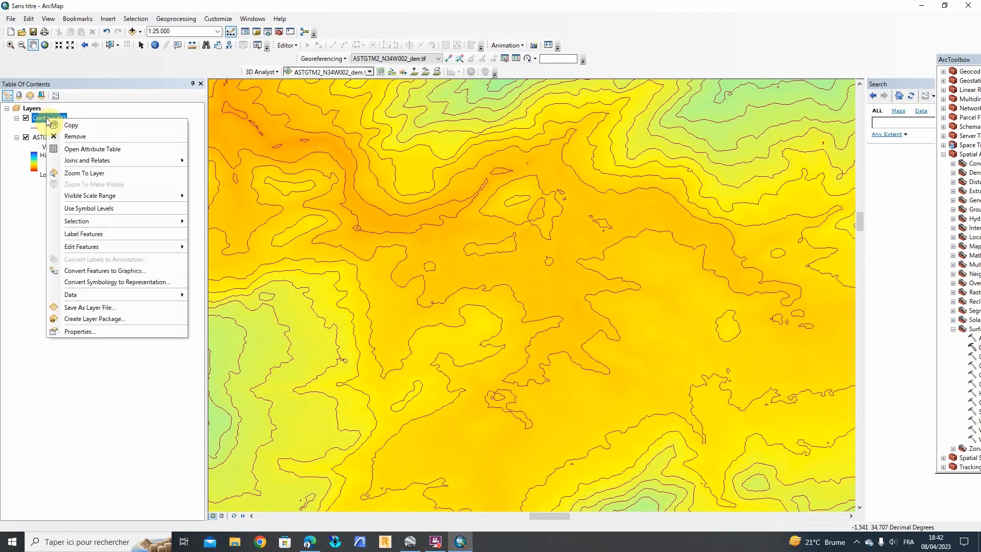
pyautogui.click(72, 331)
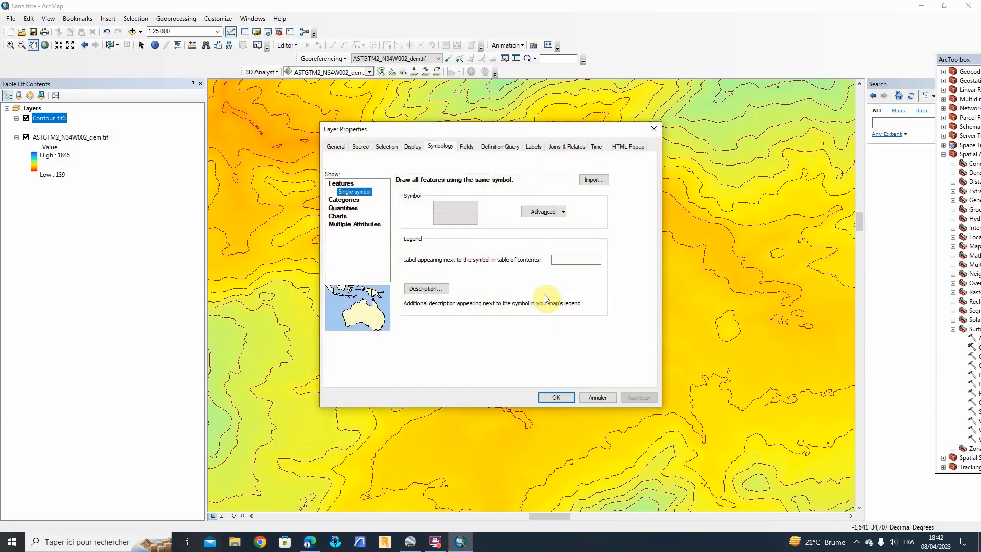
pyautogui.click(534, 151)
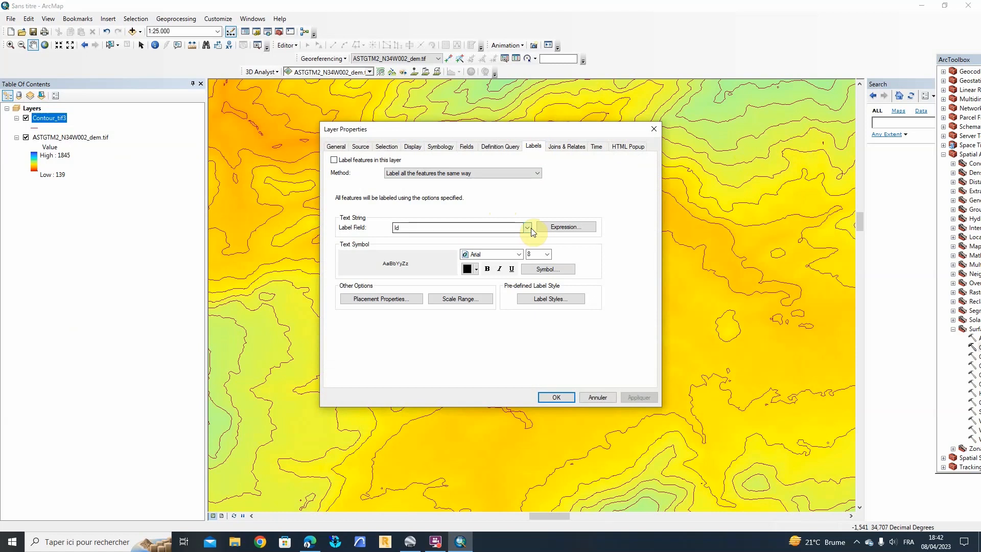
pyautogui.click(333, 160)
pyautogui.click(528, 228)
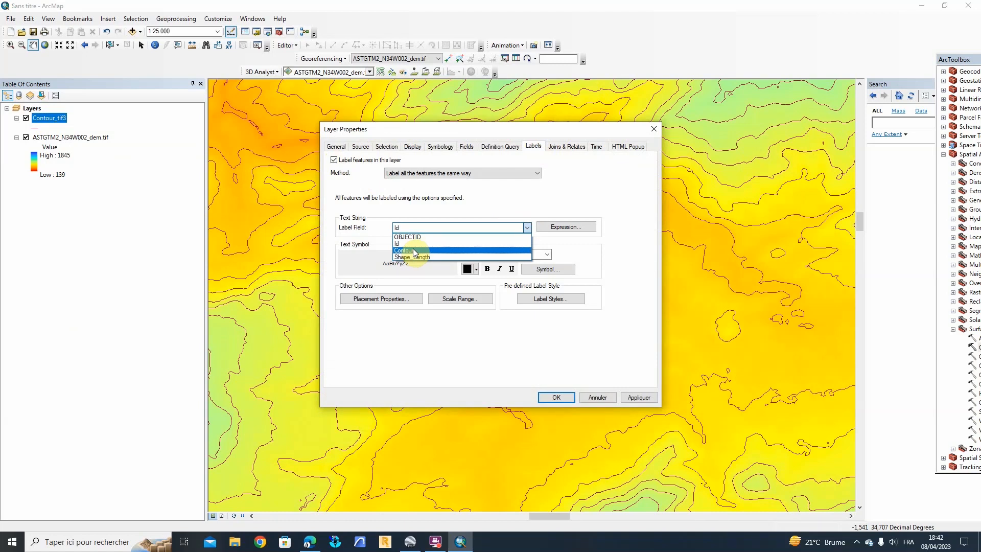
pyautogui.click(415, 250)
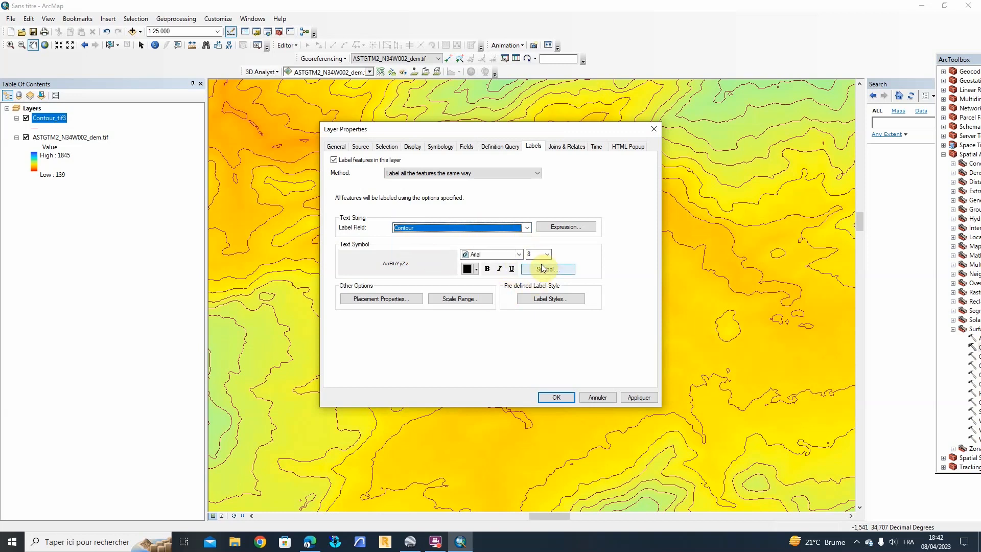
pyautogui.click(633, 400)
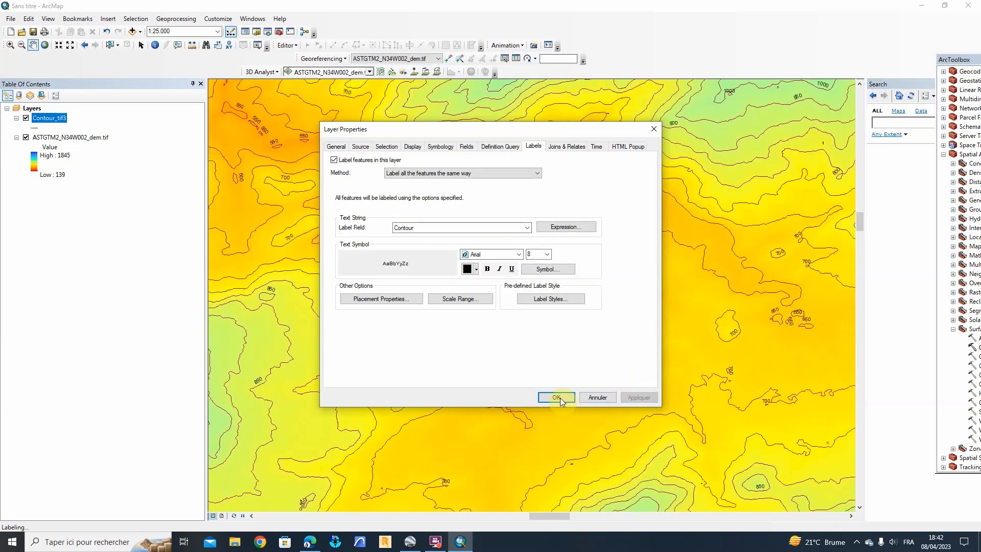
pyautogui.click(557, 397)
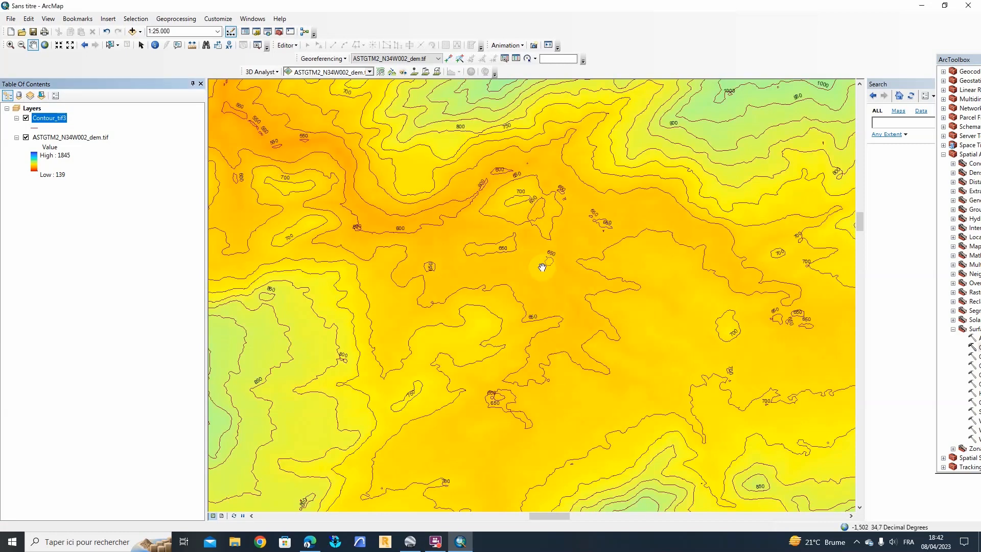
# Examine the elevation labels on the contour lines at several map scales, from close-up to overview
pyautogui.scroll(-2, 554, 204)
pyautogui.scroll(3, 554, 193)
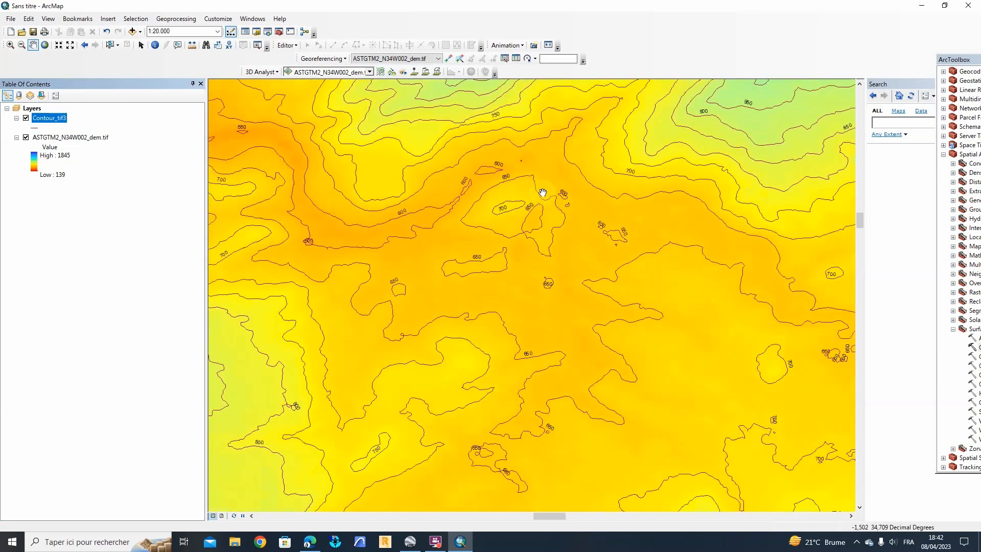
pyautogui.scroll(1, 514, 188)
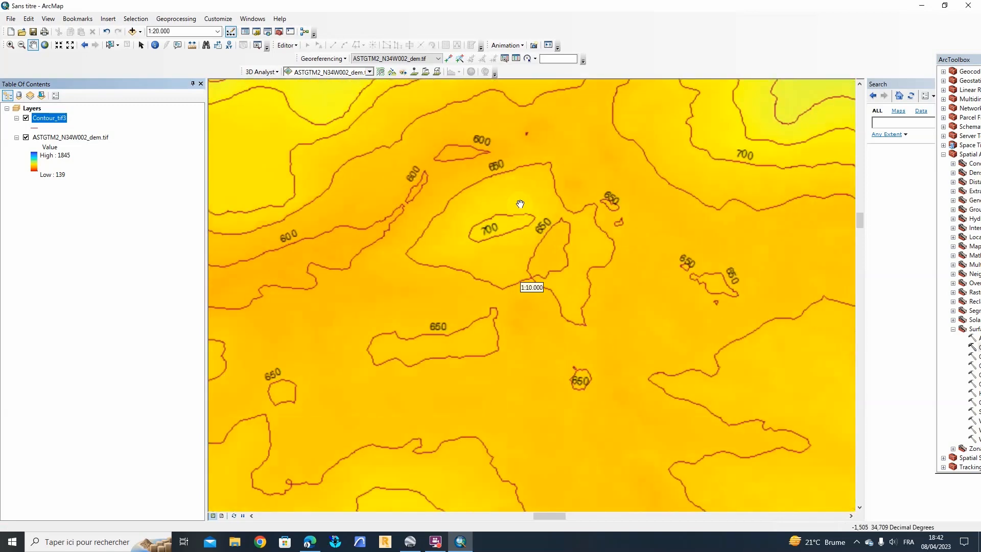
pyautogui.scroll(-4, 543, 289)
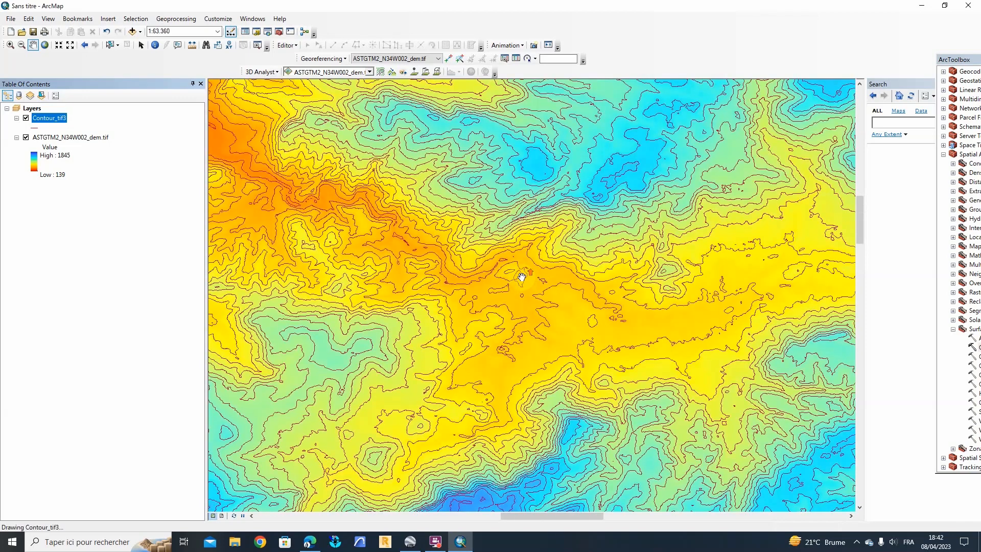
pyautogui.scroll(-1, 628, 324)
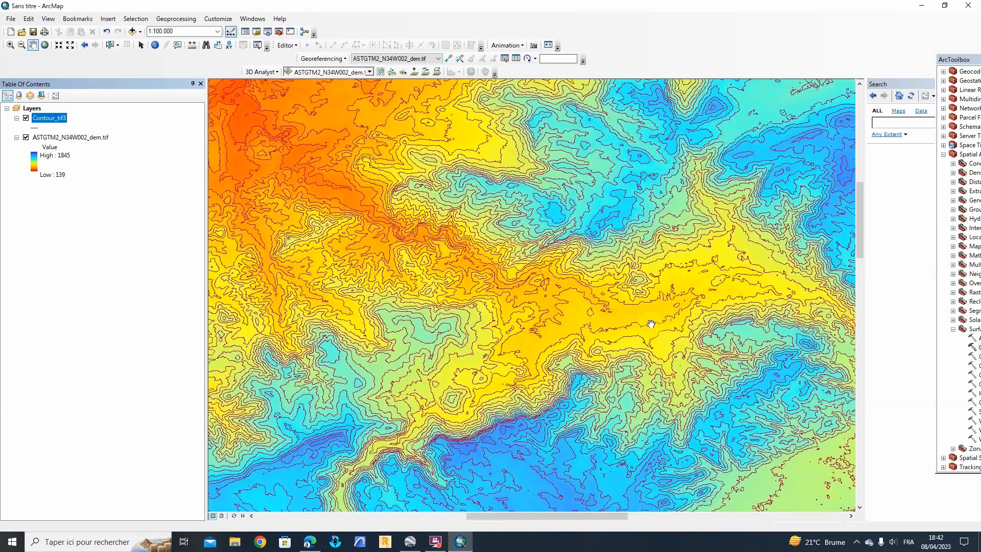
pyautogui.scroll(-1, 588, 368)
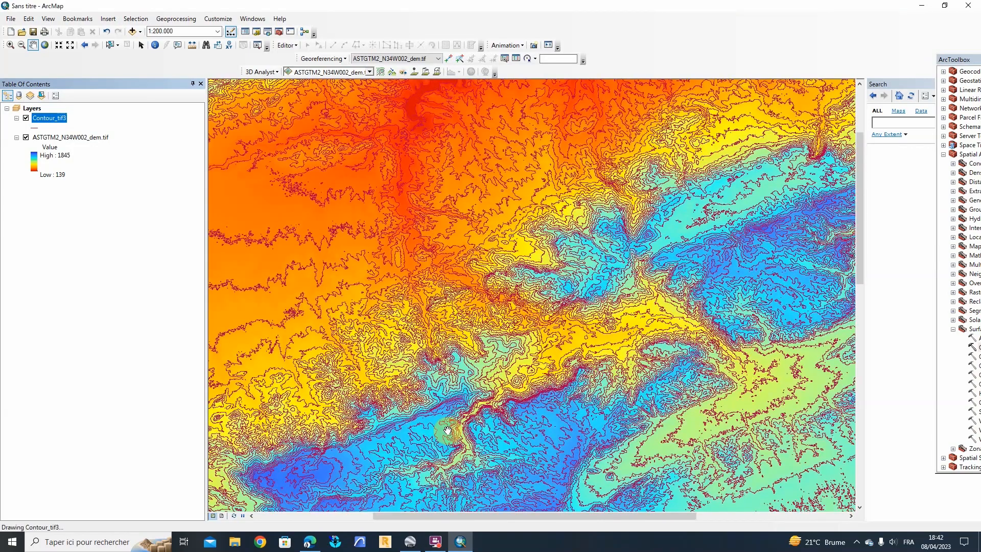
pyautogui.moveTo(475, 410); pyautogui.dragTo(528, 418)
pyautogui.moveTo(493, 309); pyautogui.dragTo(506, 346)
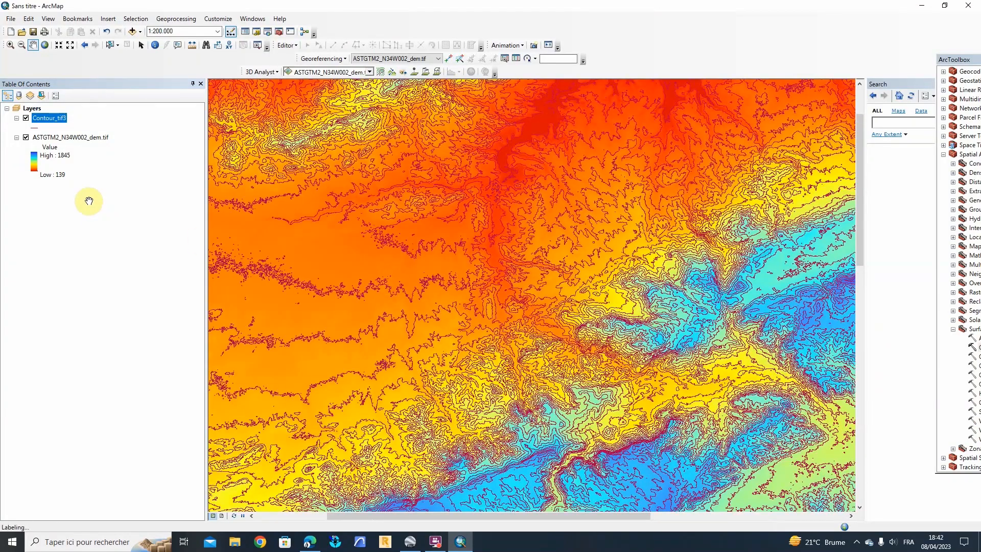
pyautogui.scroll(2, 621, 357)
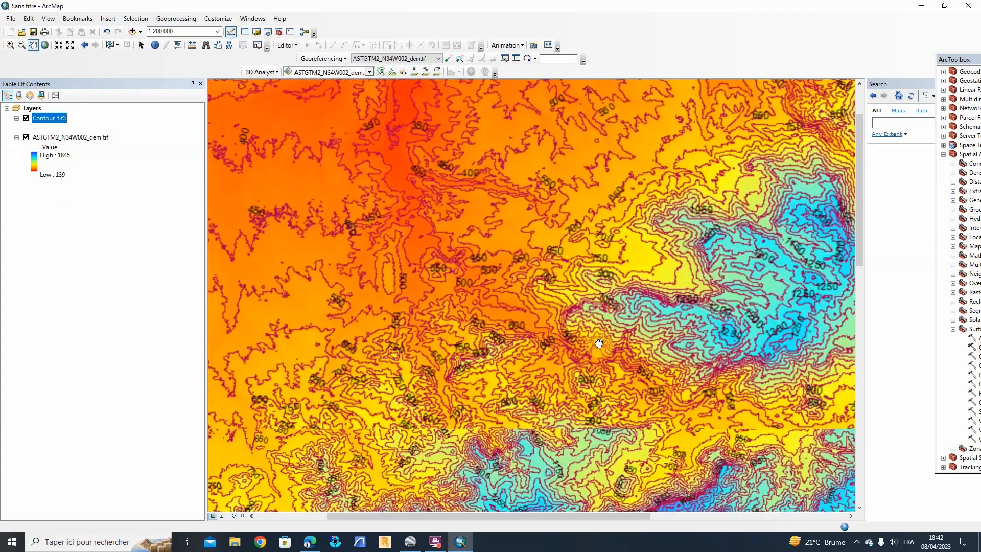
pyautogui.moveTo(649, 396); pyautogui.dragTo(562, 325)
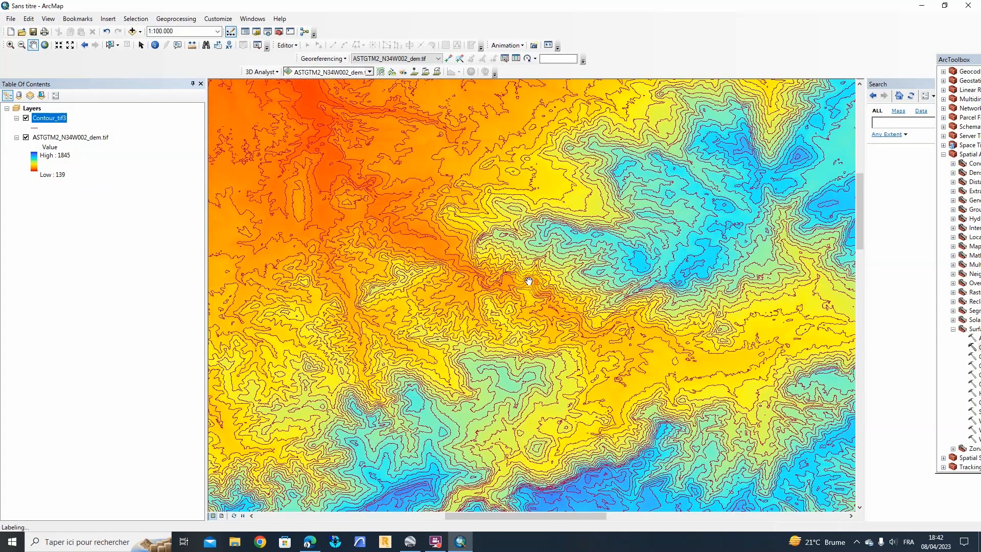
pyautogui.scroll(-1, 529, 281)
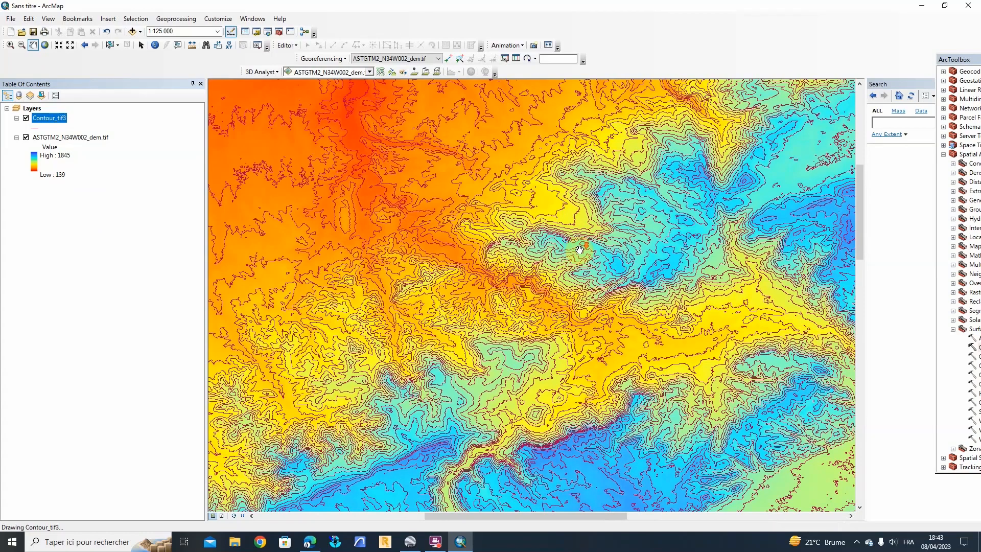
pyautogui.scroll(3, 569, 237)
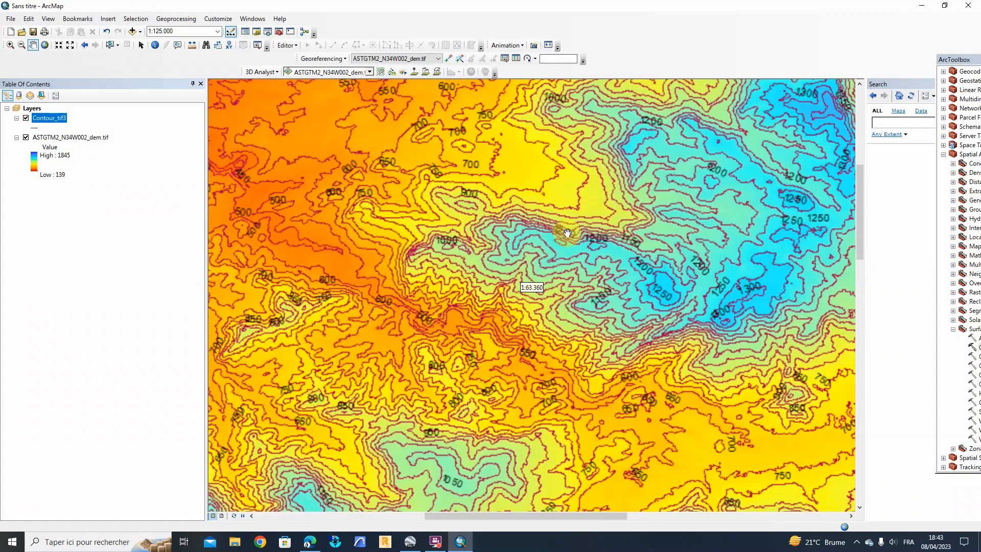
pyautogui.scroll(-2, 574, 244)
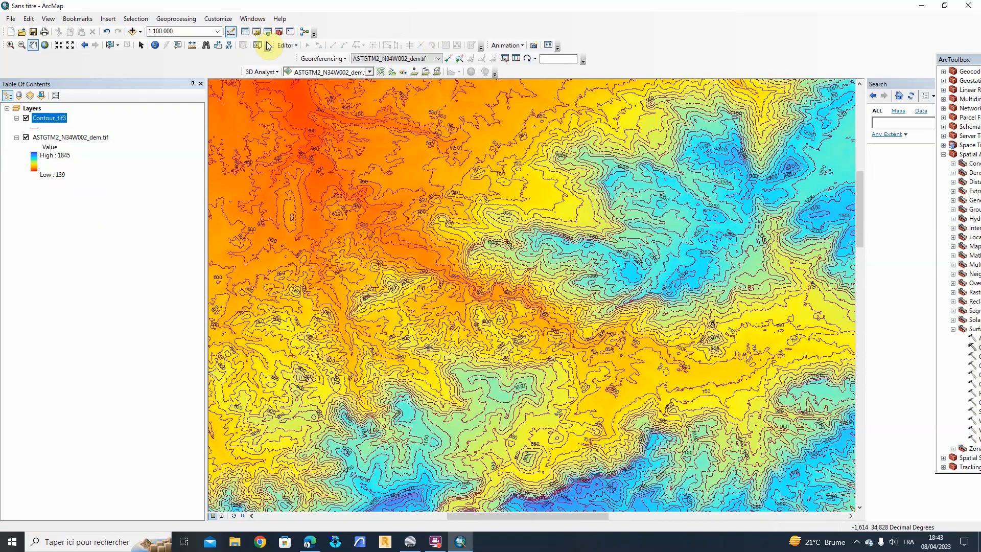
pyautogui.scroll(1, 526, 305)
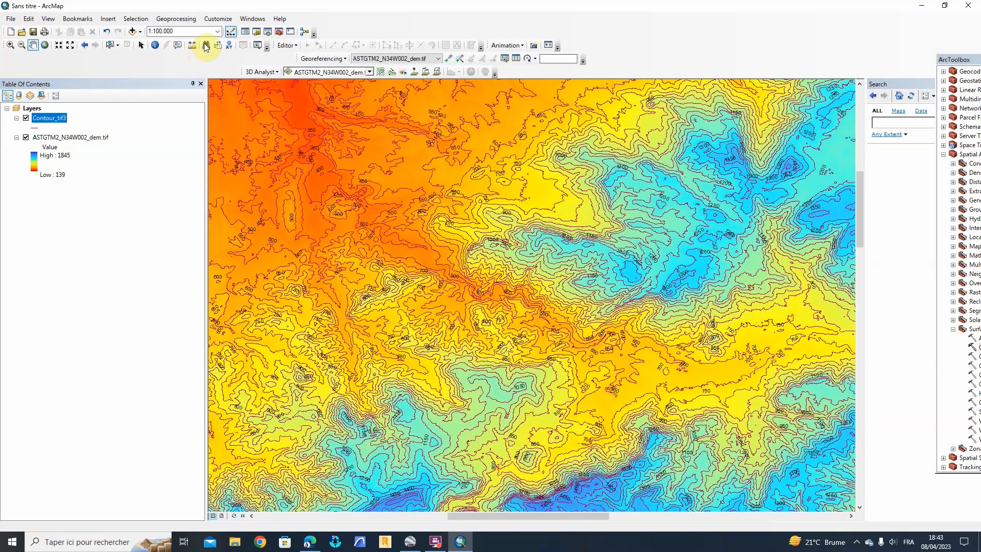
# Select a single long contour line of the Contour_tif3 layer with the Select Features tool
pyautogui.click(109, 45)
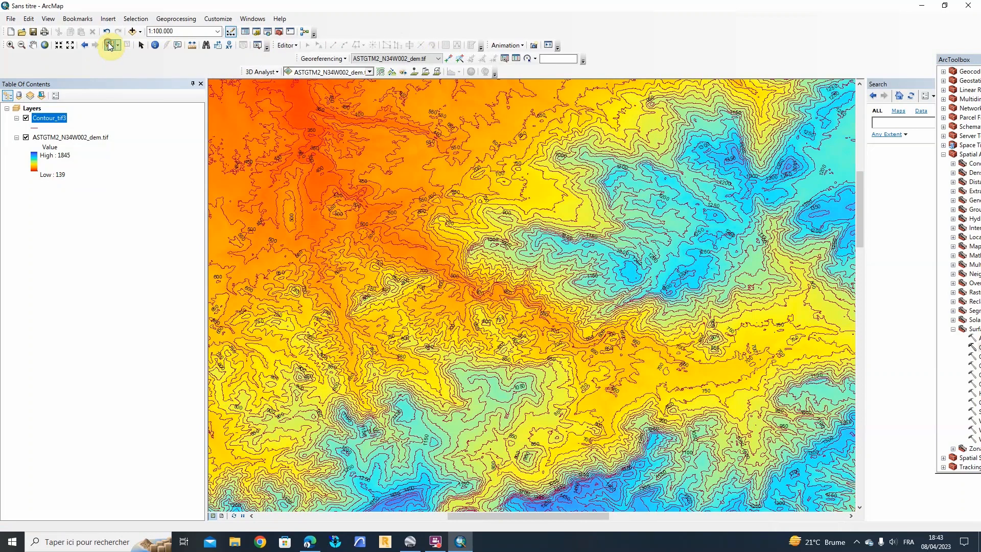
pyautogui.scroll(-1, 535, 314)
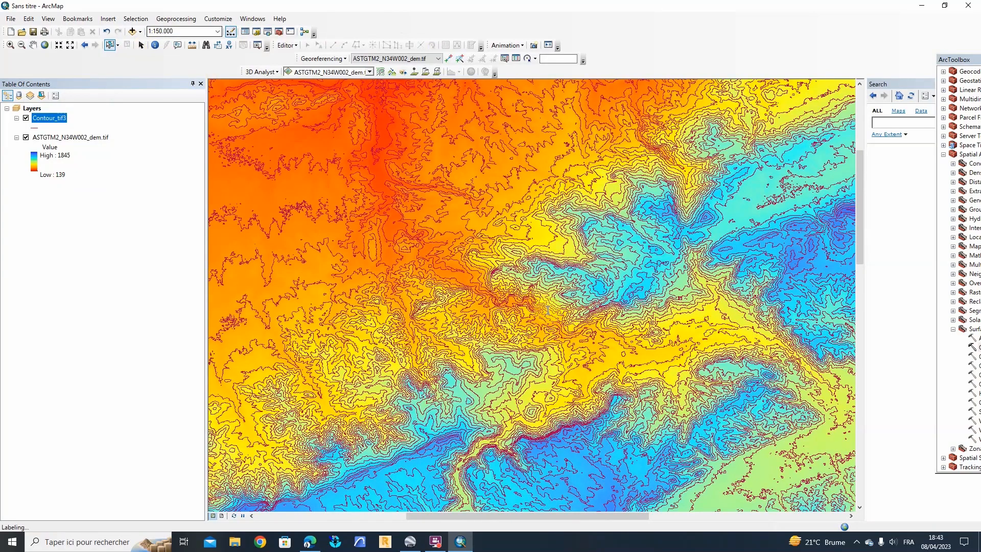
pyautogui.scroll(-2, 552, 318)
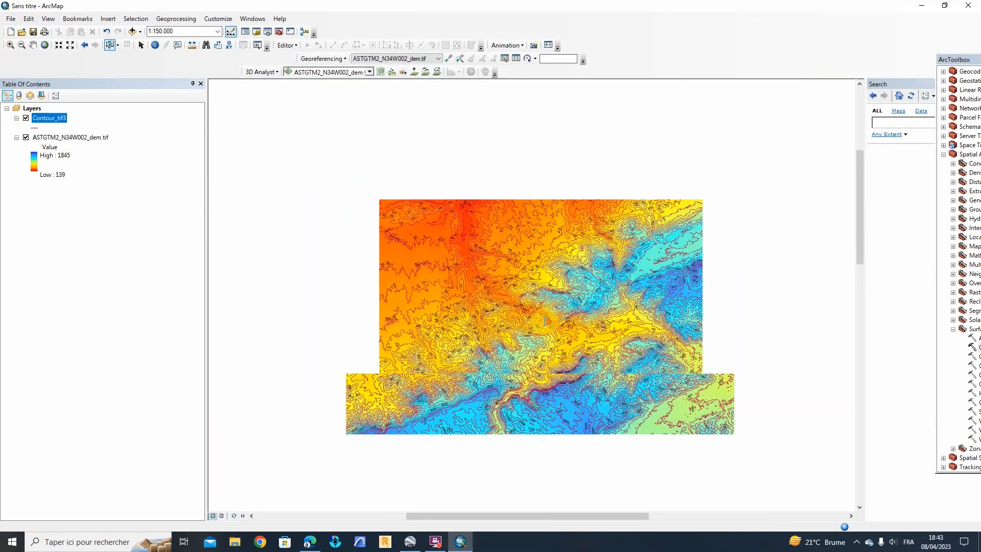
pyautogui.scroll(2, 545, 319)
pyautogui.scroll(1, 545, 319)
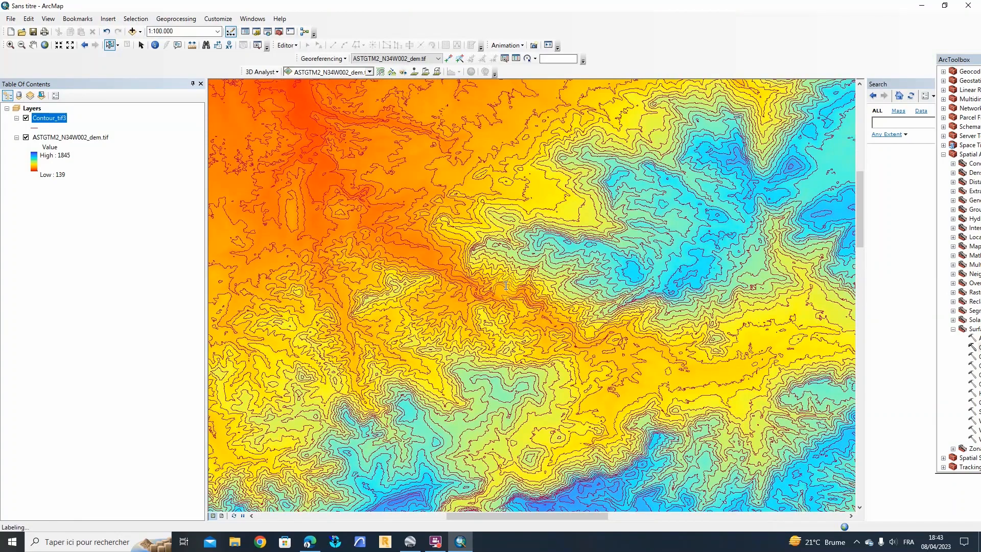
pyautogui.scroll(1, 541, 306)
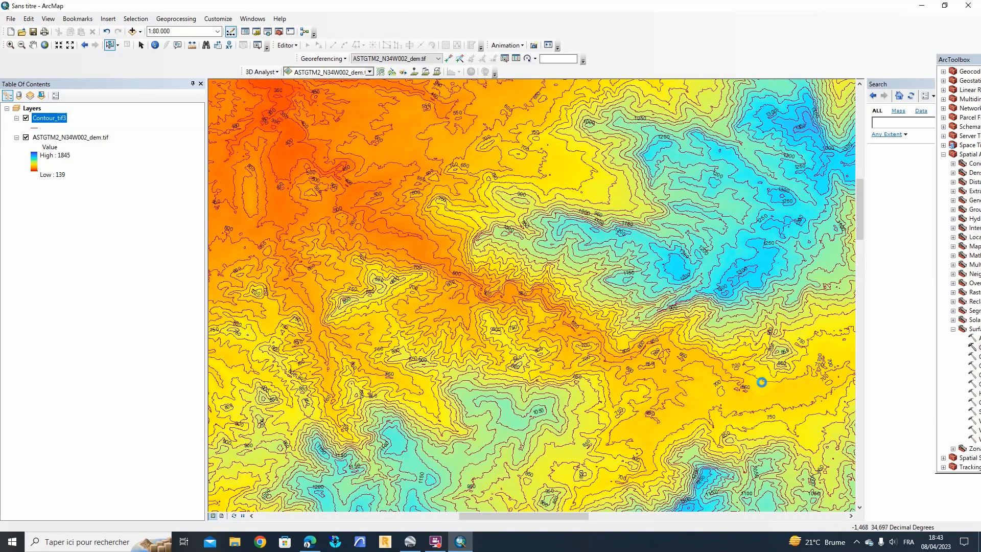
pyautogui.click(757, 379)
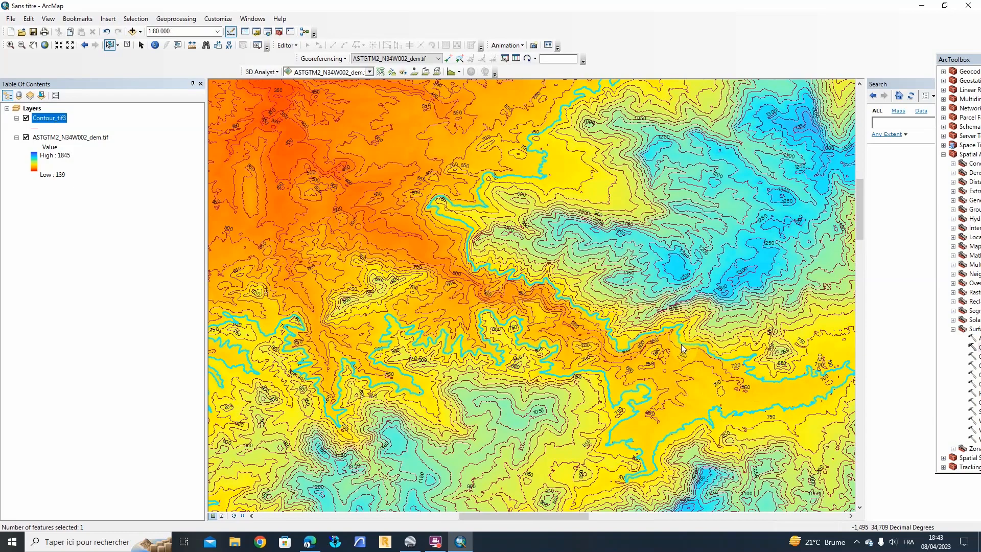
# Trace the course of the selected contour line across the raster at different map scales
pyautogui.scroll(2, 644, 375)
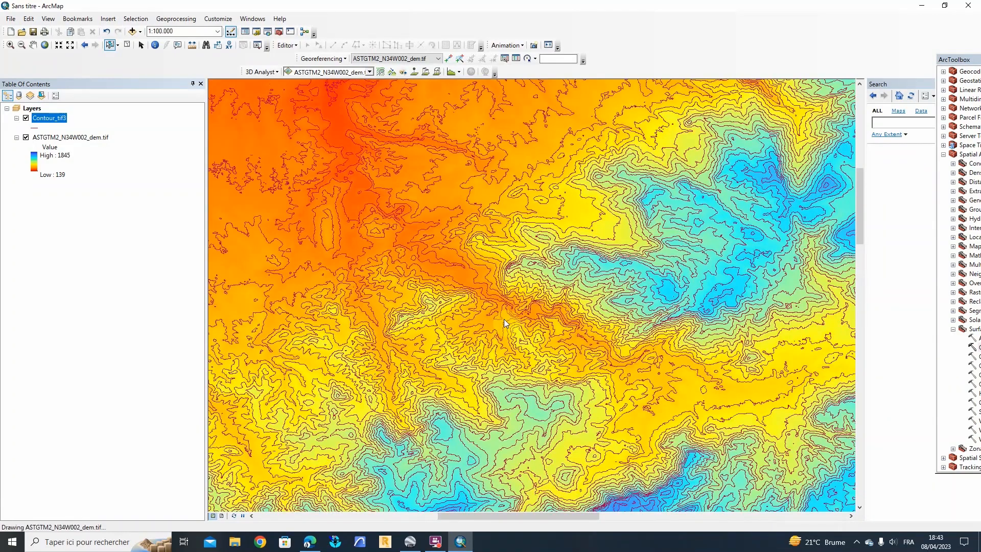
pyautogui.scroll(-2, 507, 301)
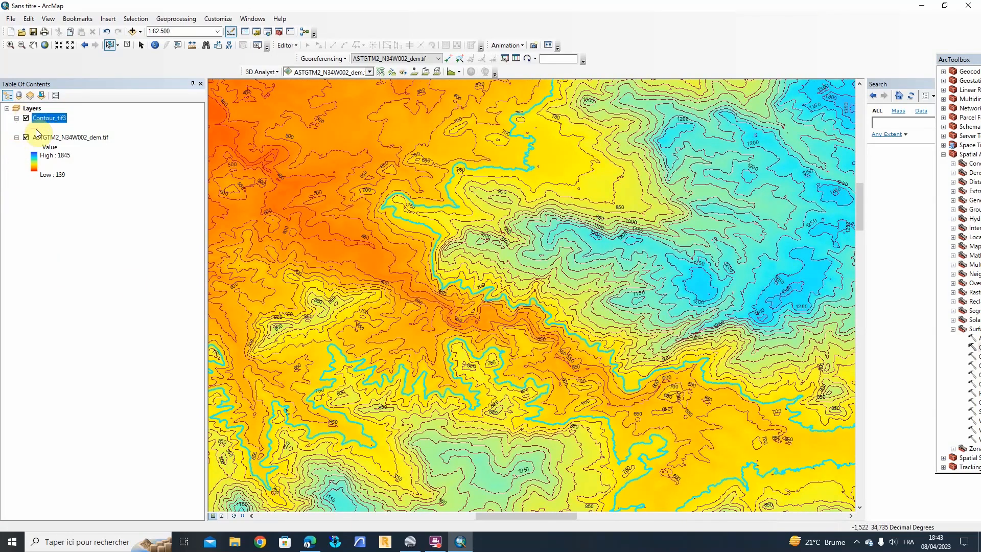
pyautogui.scroll(-2, 735, 327)
pyautogui.scroll(2, 721, 331)
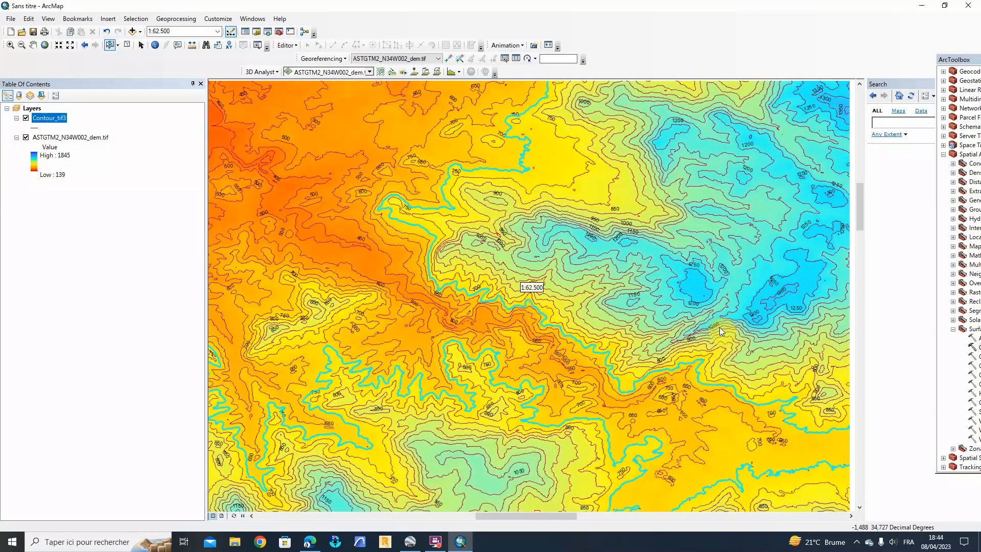
pyautogui.scroll(2, 719, 329)
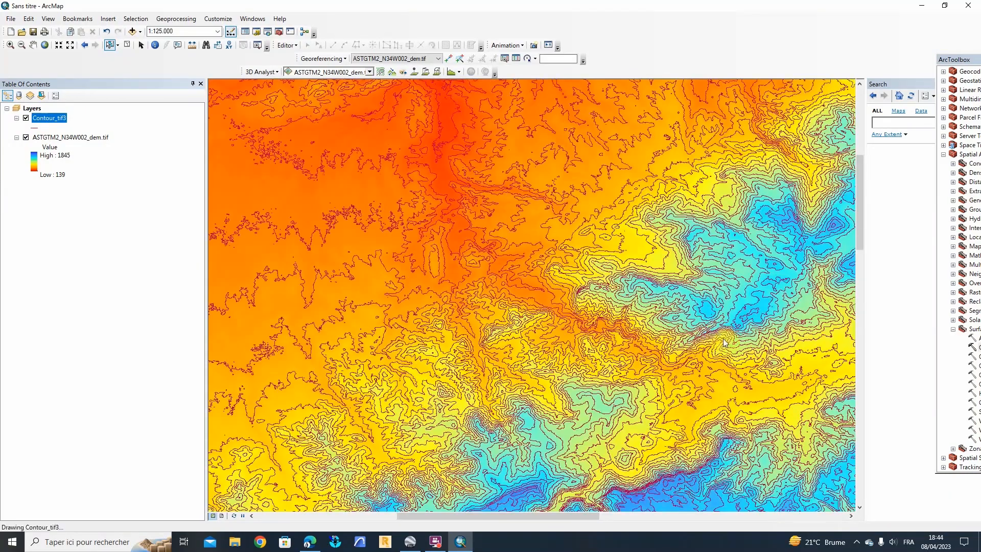
pyautogui.scroll(2, 700, 386)
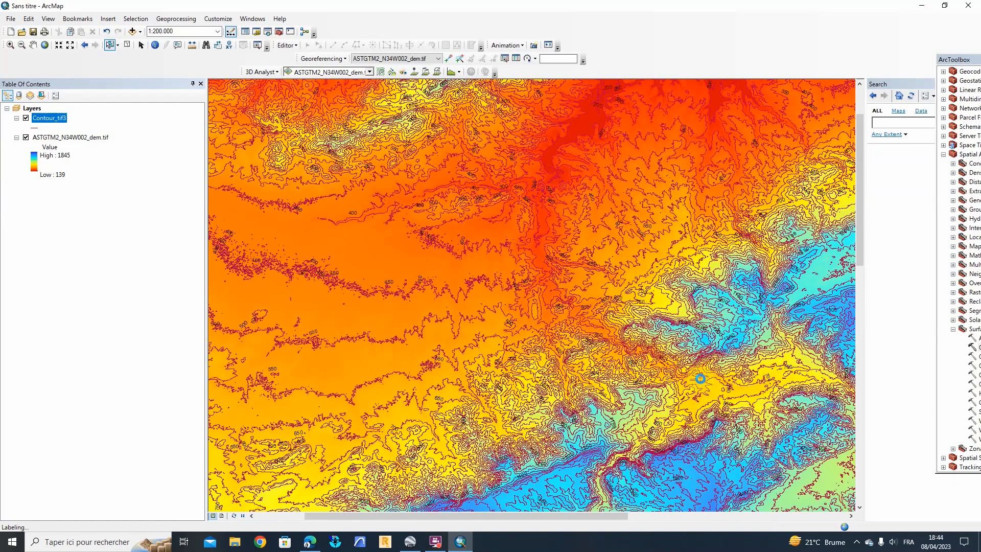
pyautogui.scroll(1, 697, 379)
pyautogui.scroll(-2, 707, 377)
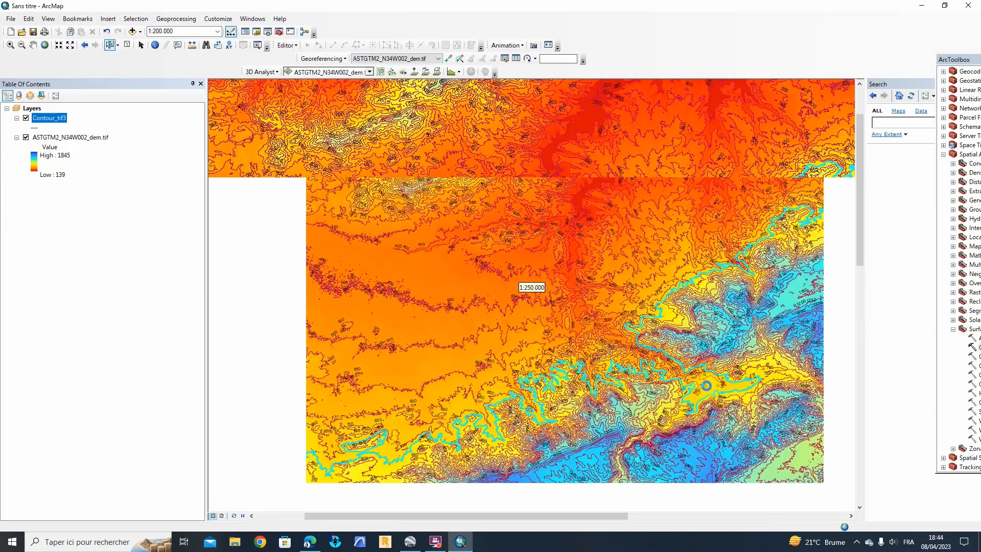
pyautogui.scroll(-3, 668, 345)
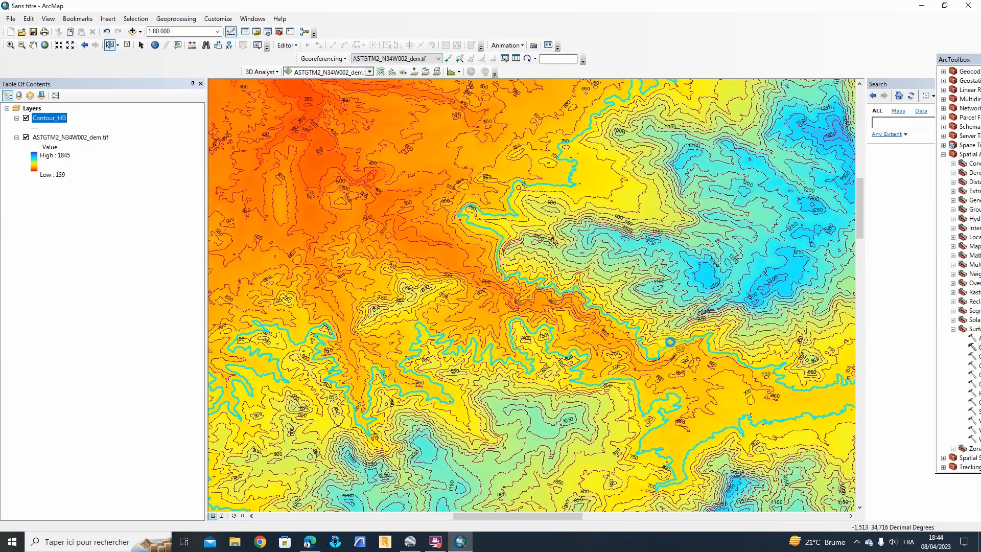
pyautogui.scroll(2, 664, 340)
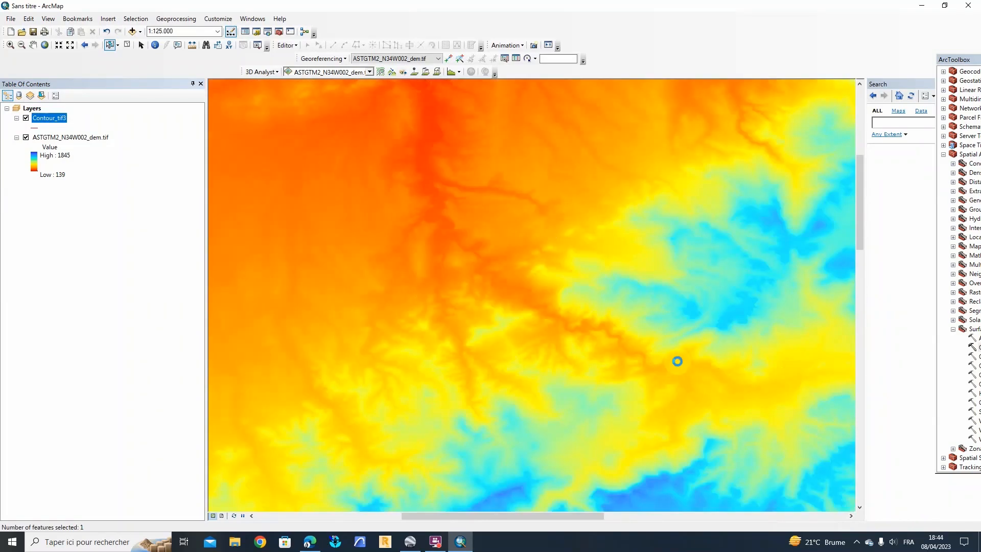
pyautogui.scroll(3, 664, 354)
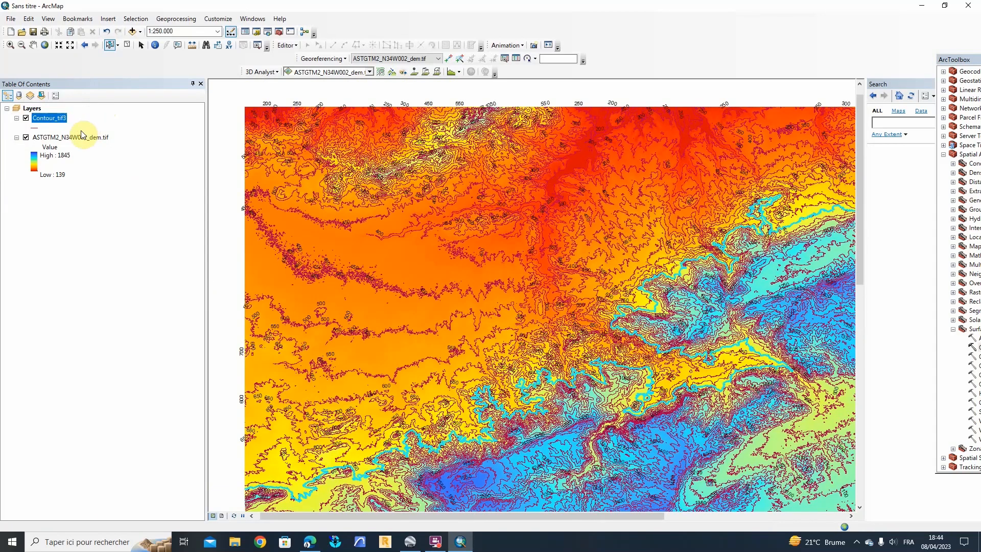
# Create a new layer from the selected contour feature of the Contour_tif3 layer
pyautogui.click(658, 360)
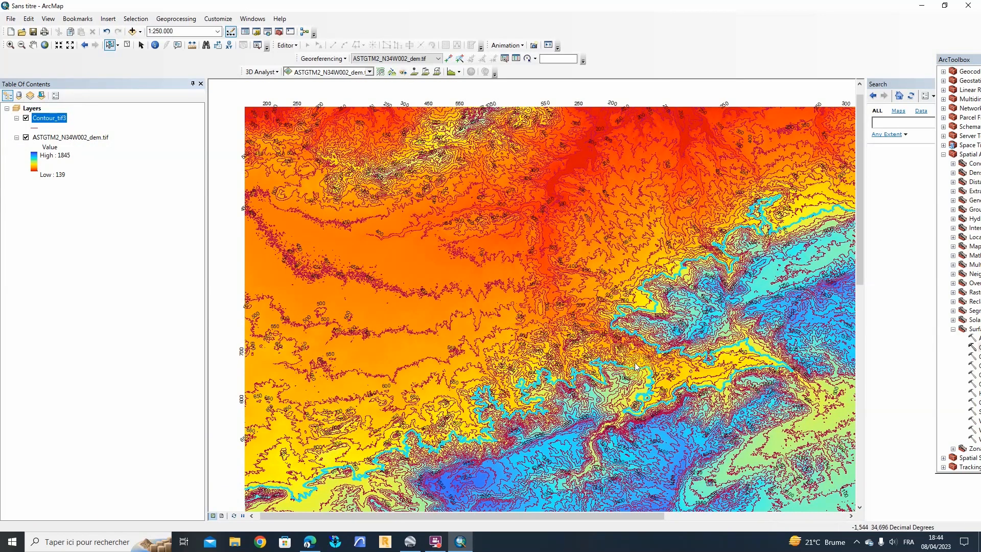
pyautogui.rightClick(49, 122)
pyautogui.click(46, 118)
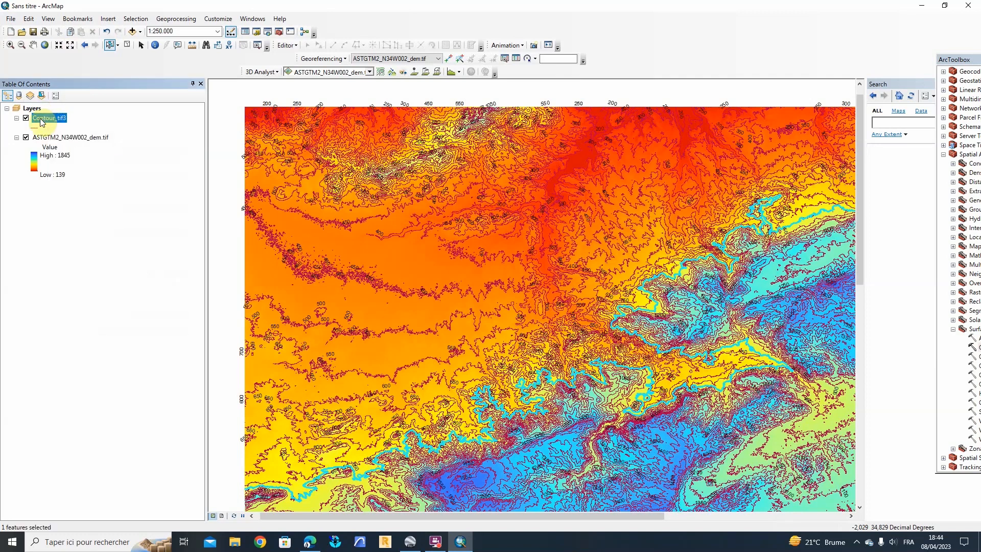
pyautogui.rightClick(41, 119)
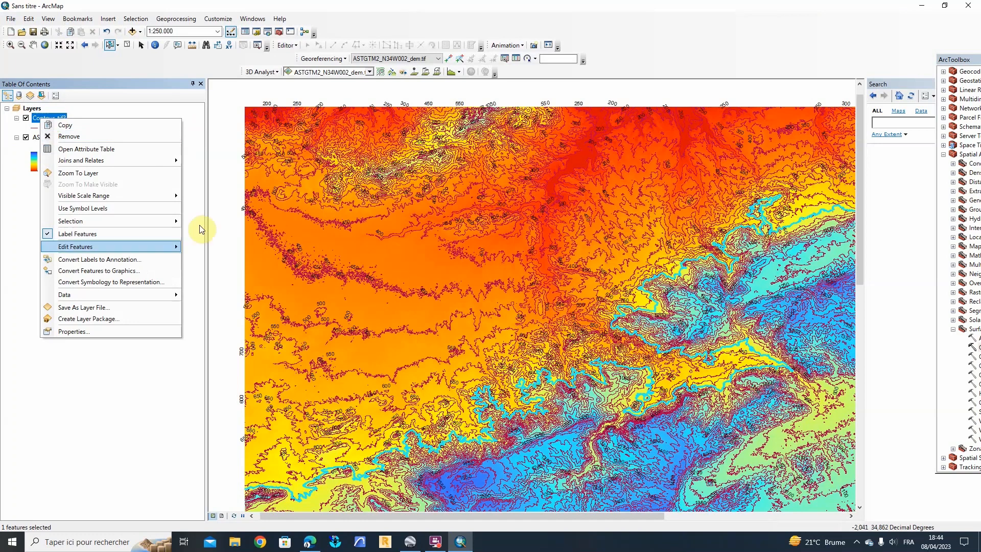
pyautogui.moveTo(105, 221)
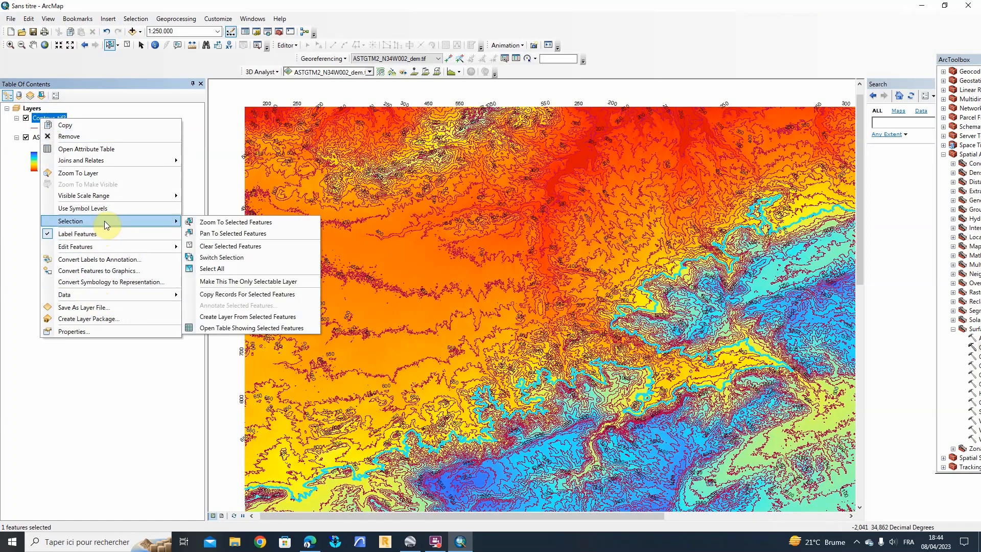
pyautogui.click(235, 320)
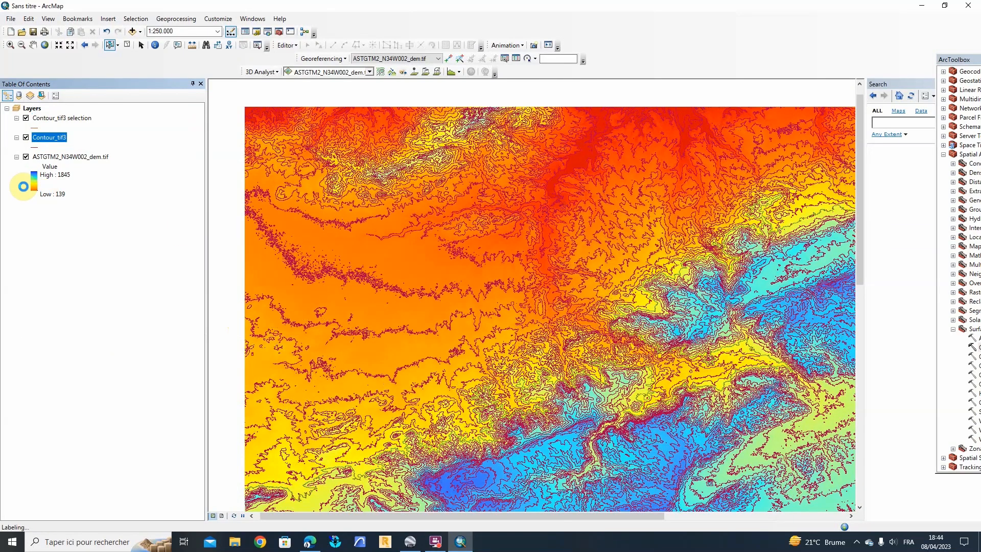
# Hide the ASTGTM2_N34W002_dem.tif and Contour_tif3 layers and view the extracted contour line of the Contour_tif3 selection layer alone
pyautogui.click(26, 157)
pyautogui.click(26, 137)
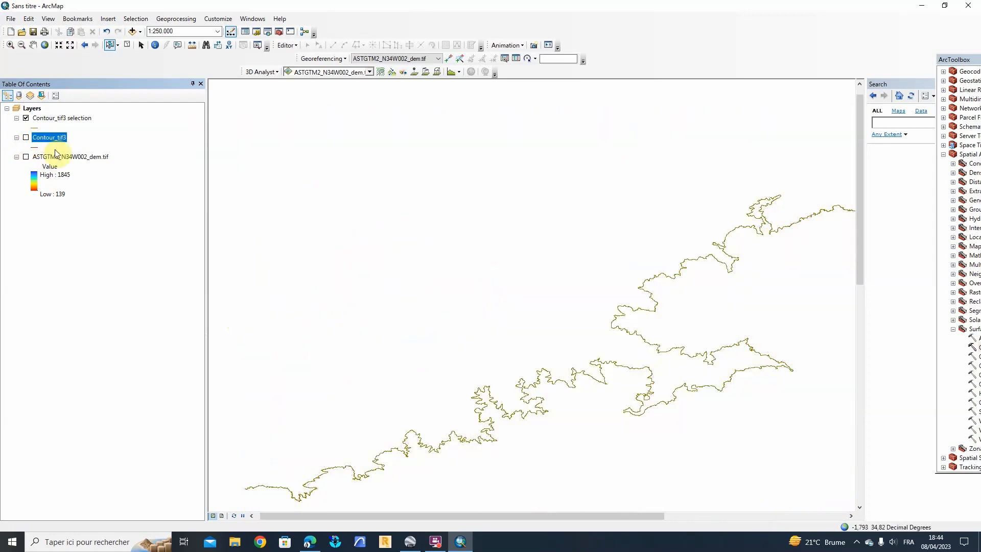
pyautogui.scroll(-3, 629, 350)
pyautogui.scroll(5, 679, 365)
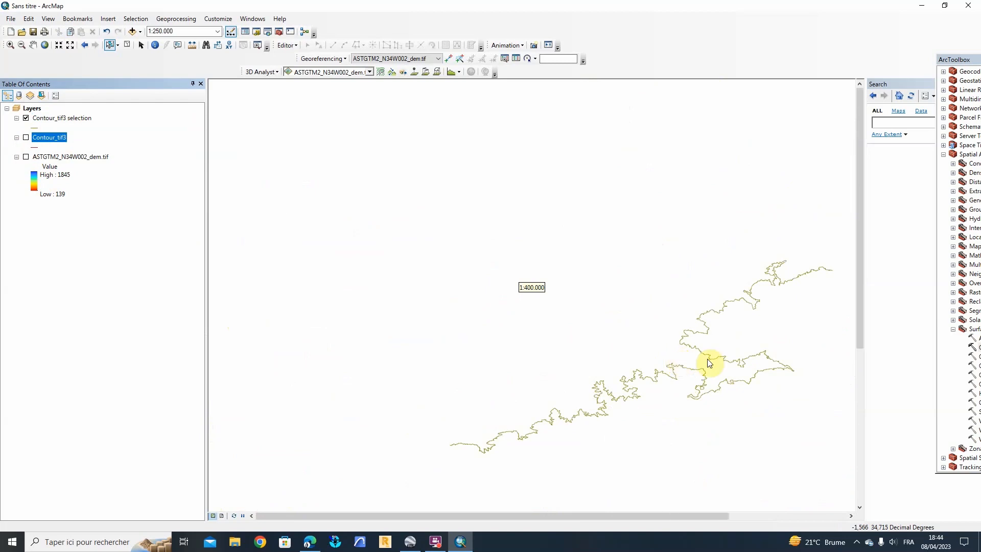
pyautogui.moveTo(760, 364); pyautogui.dragTo(624, 346)
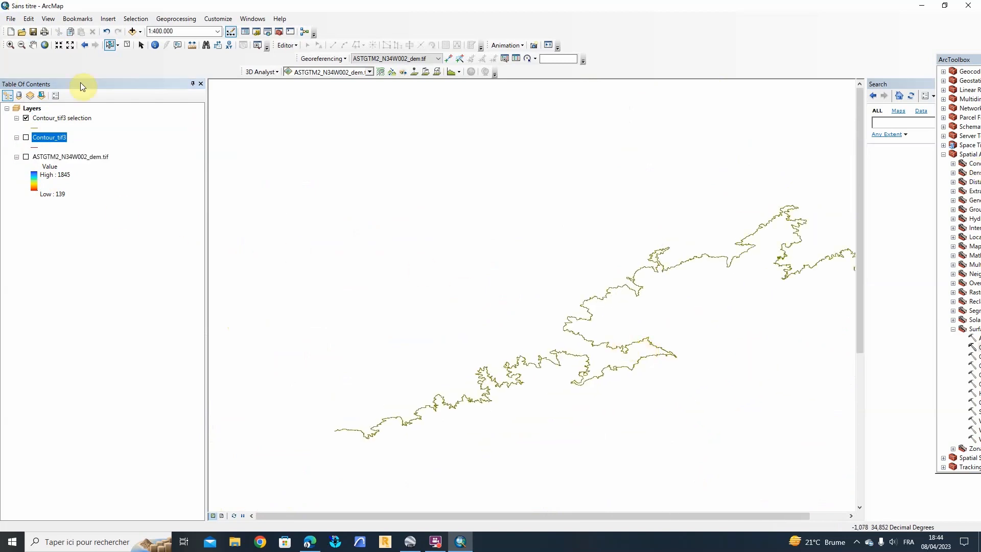
# Show the ASTGTM2_N34W002_dem.tif and Contour_tif3 layers again and display the central part of the map in layout view
pyautogui.click(26, 158)
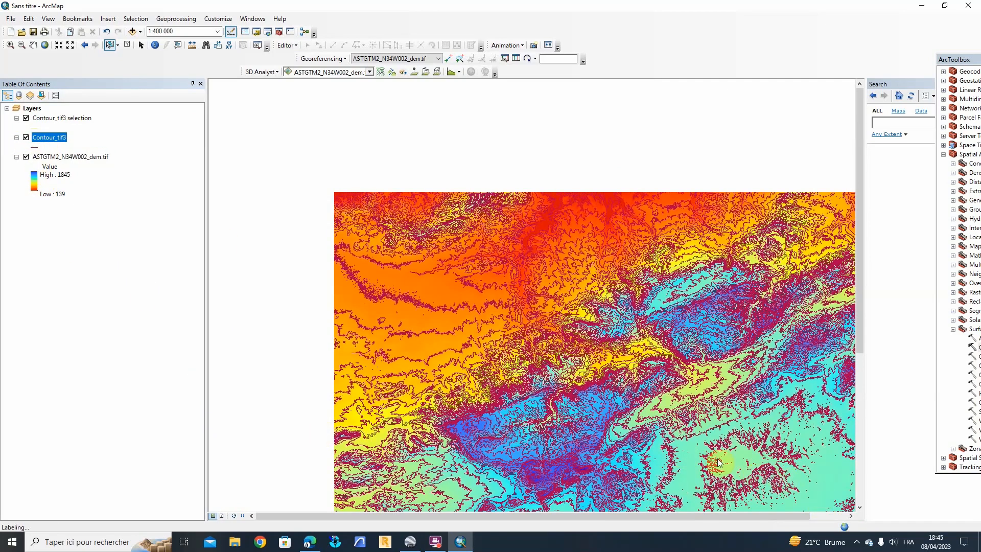
pyautogui.scroll(1, 688, 440)
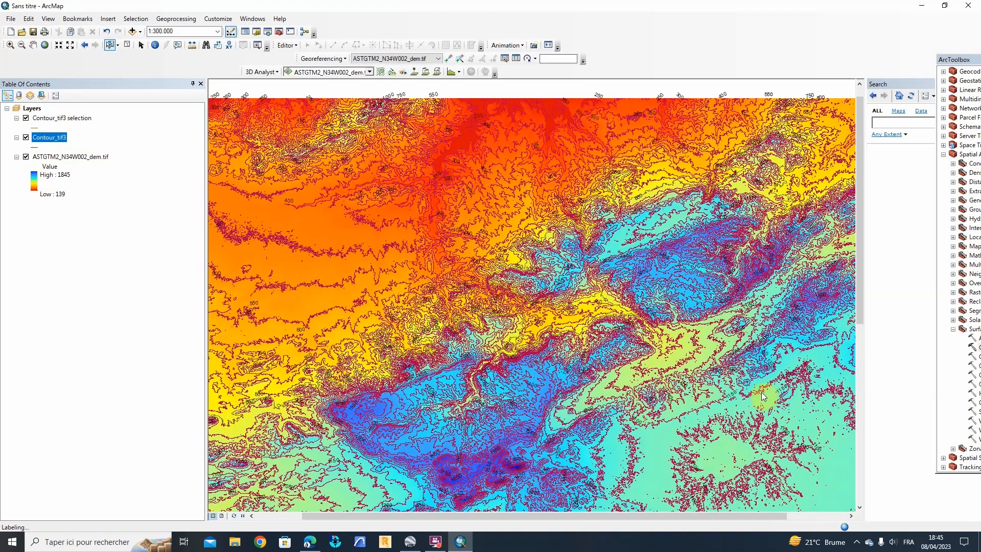
pyautogui.scroll(1, 712, 388)
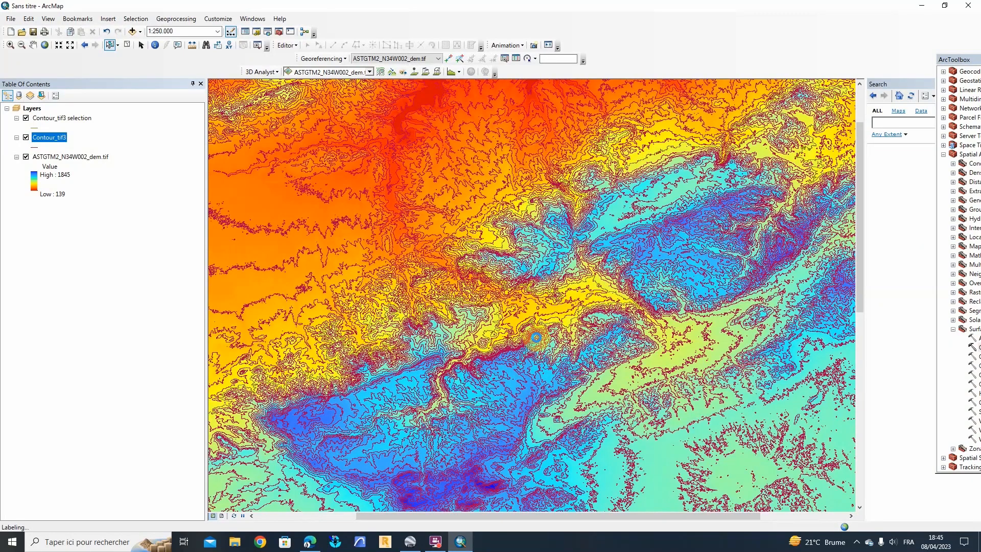
pyautogui.scroll(2, 534, 279)
pyautogui.scroll(3, 532, 278)
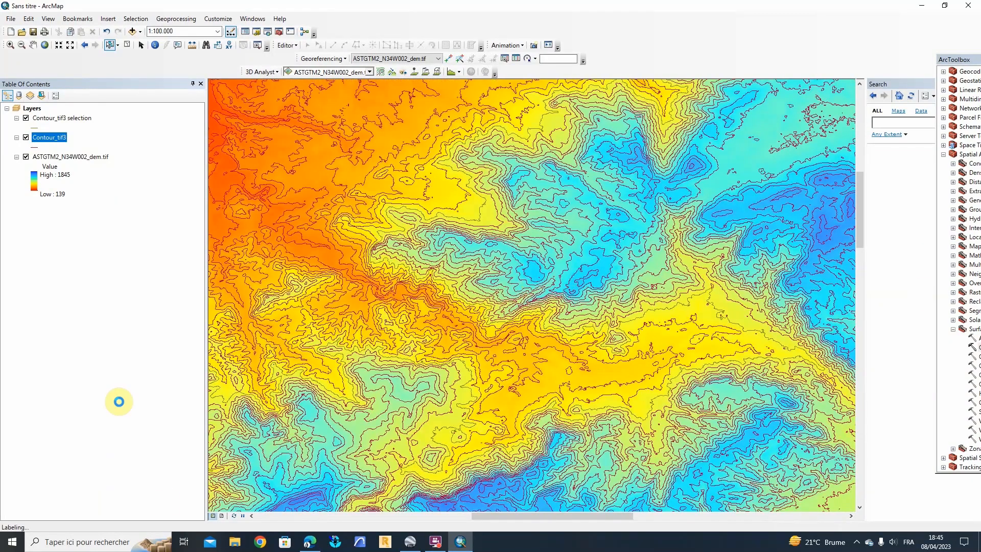
pyautogui.click(222, 515)
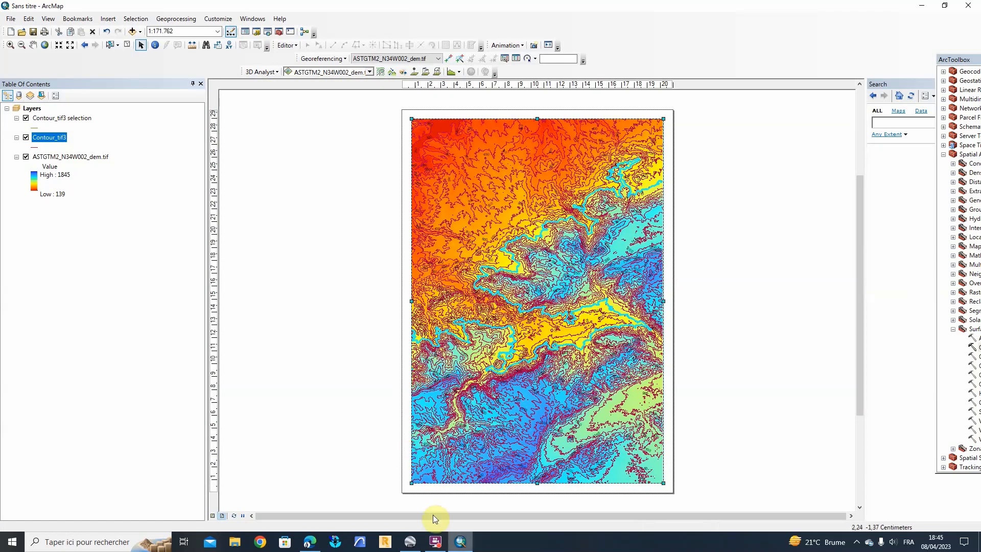
pyautogui.moveTo(442, 540)
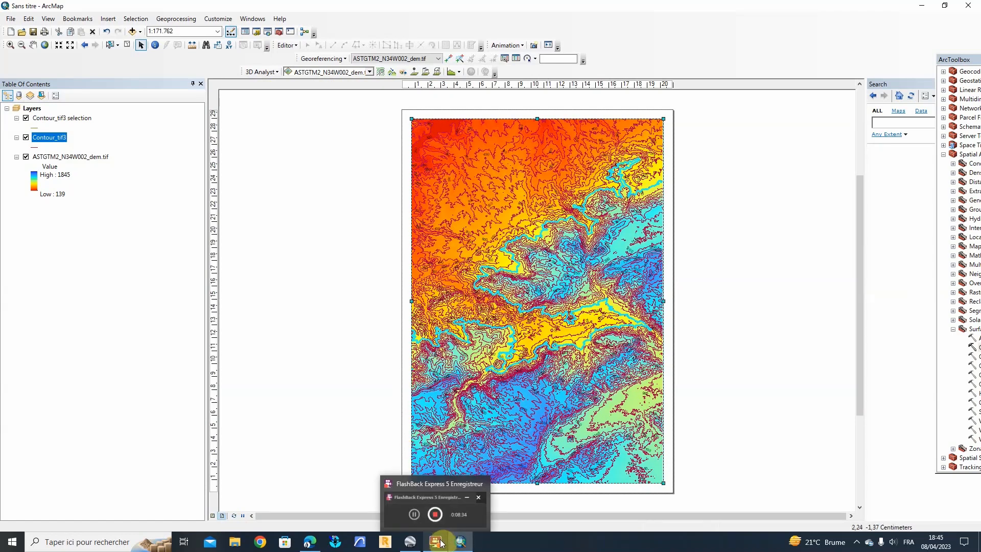
pyautogui.click(435, 514)
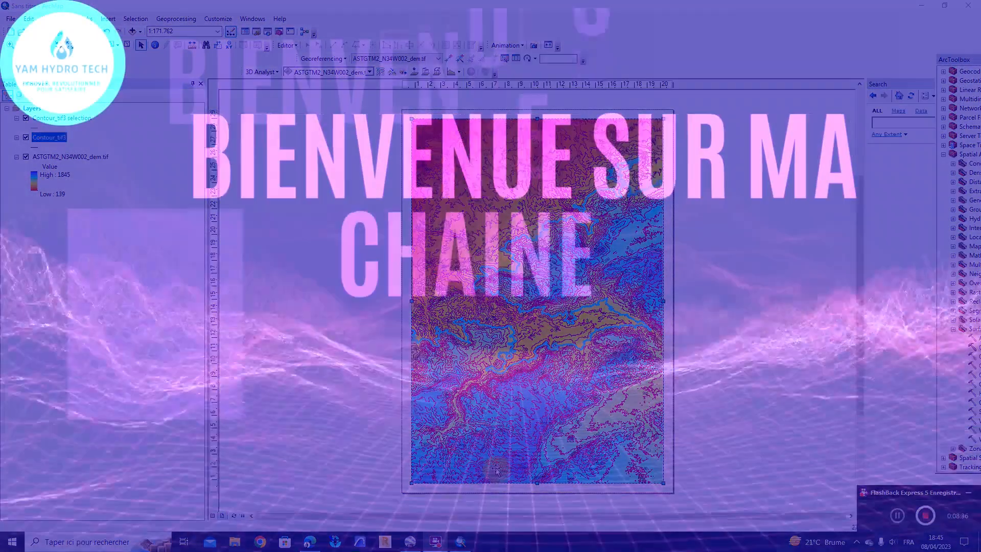